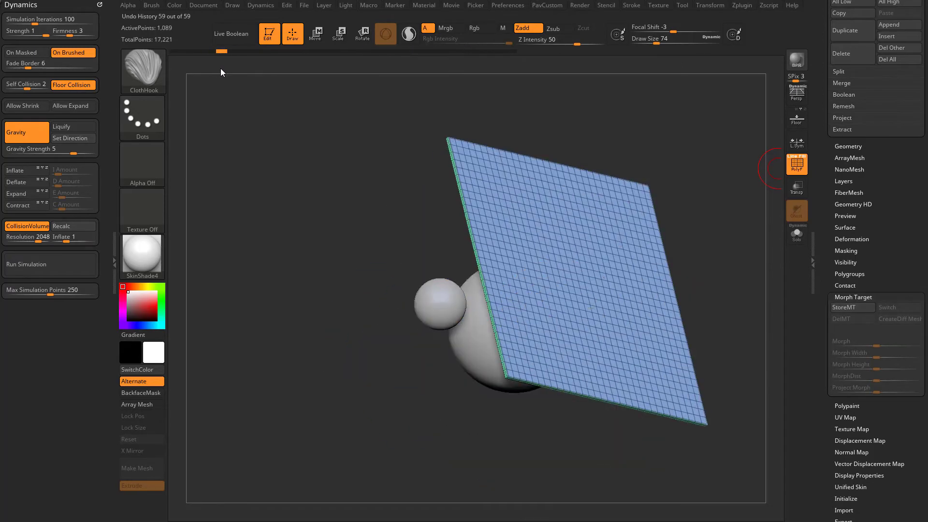
Try to scale the cloth plane along its Y axis with the regular Transpose gizmo, accepting removal of the newer undo history
{"action": "left_click_drag", "start_coordinate": [431, 205], "coordinate": [615, 166]}
{"action": "key", "text": "w"}
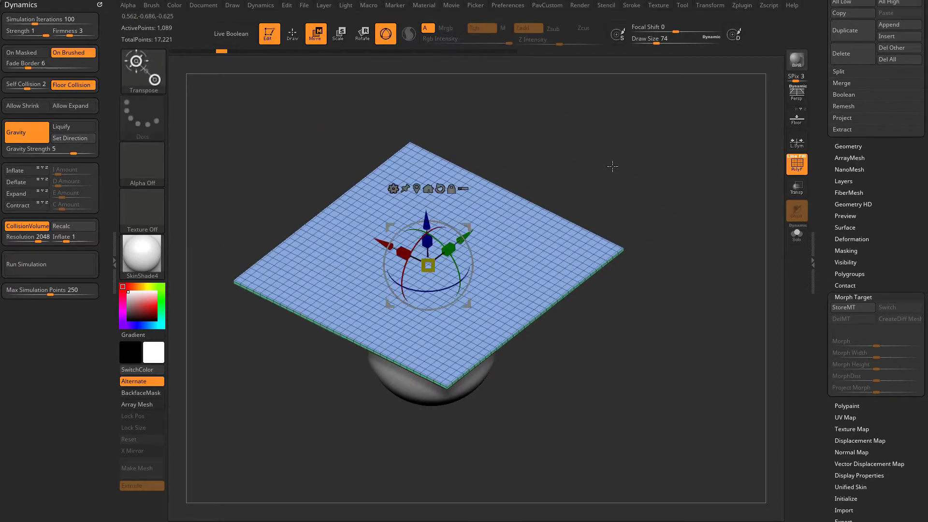
{"action": "left_click_drag", "start_coordinate": [538, 182], "coordinate": [606, 173]}
{"action": "left_click_drag", "start_coordinate": [463, 232], "coordinate": [605, 253]}
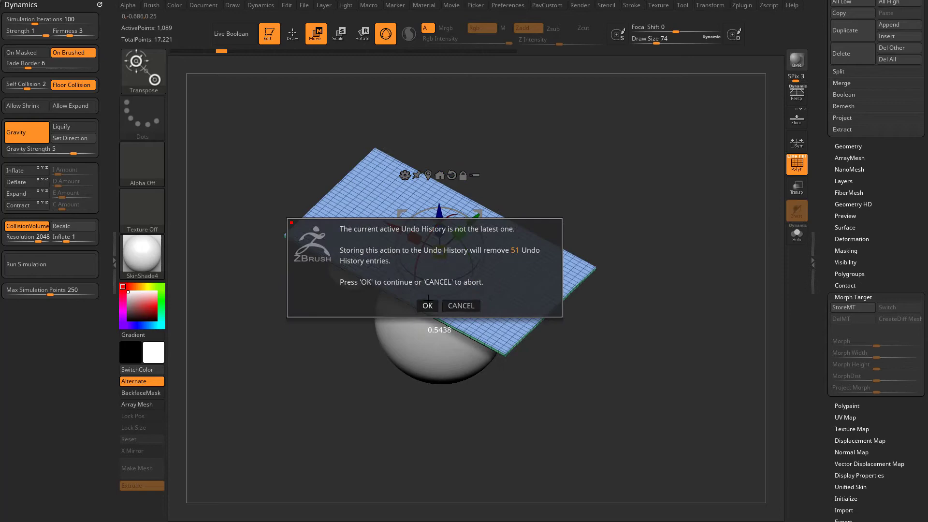
{"action": "left_click", "coordinate": [428, 305]}
Try transforming the cloth plane again with the regular Transpose gizmo, and undo the change
{"action": "key", "text": "b"}
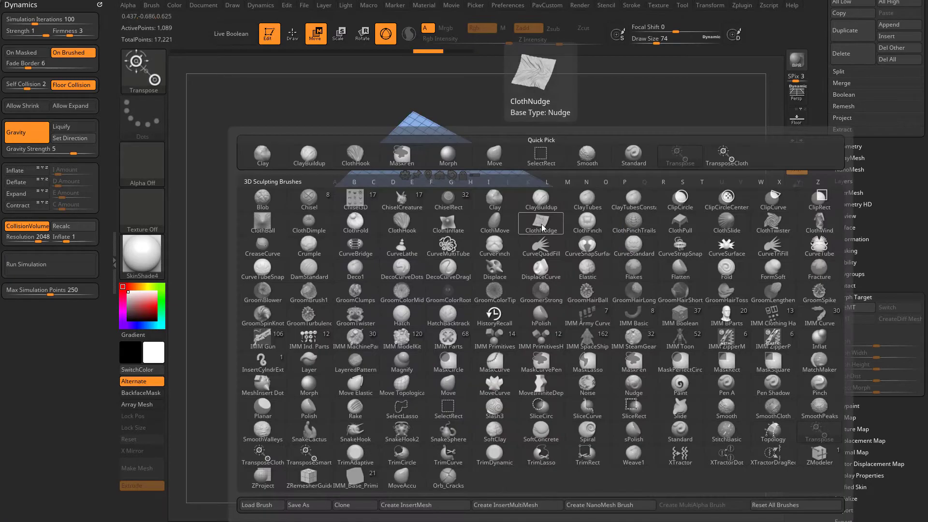
{"action": "key", "text": "t"}
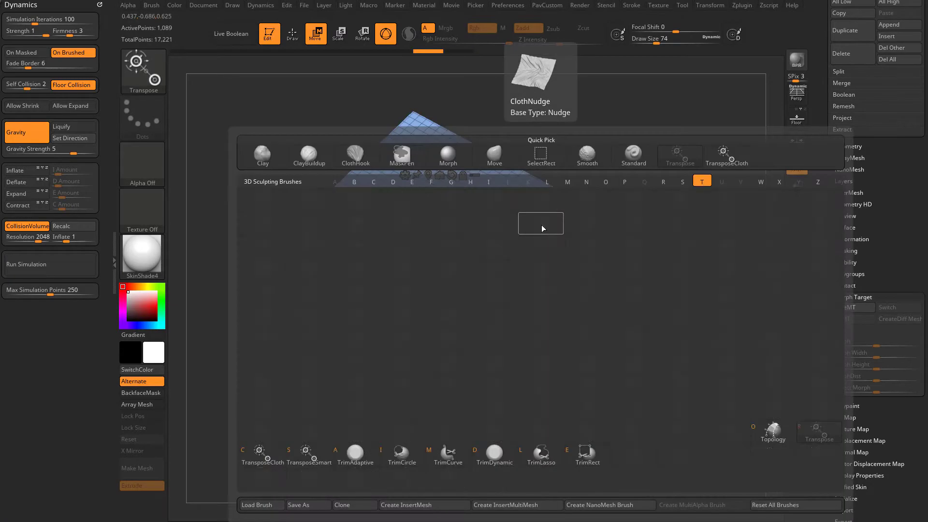
{"action": "left_click", "coordinate": [807, 432]}
{"action": "left_click_drag", "start_coordinate": [444, 212], "coordinate": [457, 266]}
{"action": "key", "text": "ctrl+z"}
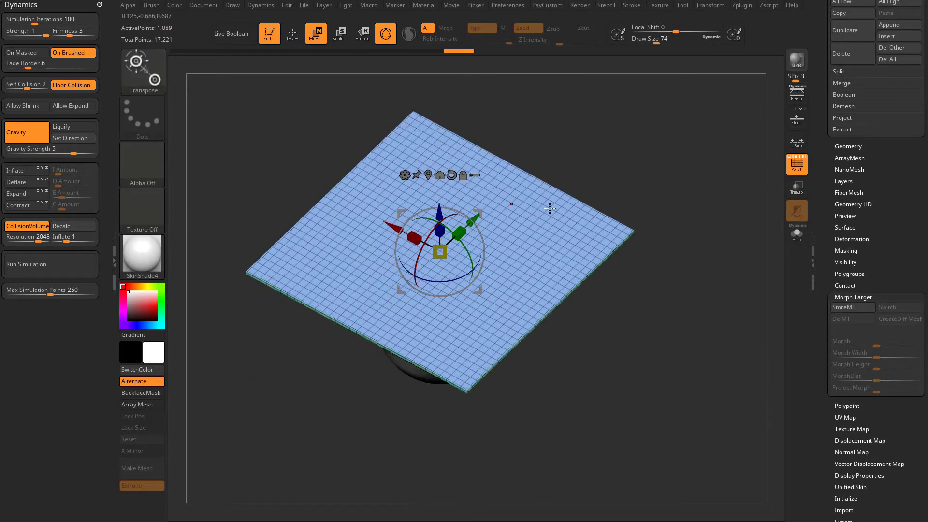
Switch to the TransposeCloth brush so the gizmo drives the cloth simulation
{"action": "left_click_drag", "start_coordinate": [634, 208], "coordinate": [648, 191]}
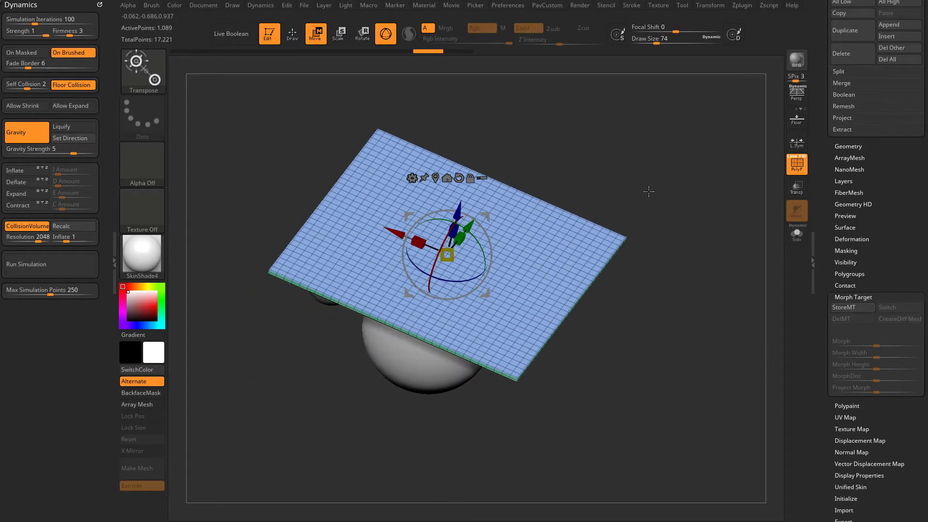
{"action": "key", "text": "b"}
{"action": "key", "text": "t"}
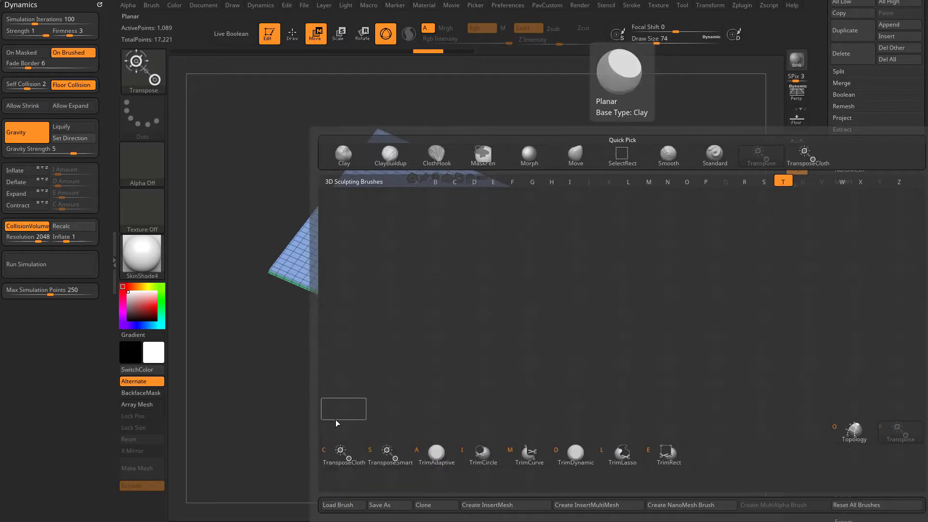
{"action": "left_click", "coordinate": [342, 452]}
Try deforming the low-resolution cloth plane along its Y axis with TransposeCloth, and undo it
{"action": "left_click_drag", "start_coordinate": [468, 226], "coordinate": [397, 310]}
{"action": "left_click_drag", "start_coordinate": [646, 232], "coordinate": [625, 227]}
{"action": "key", "text": "ctrl+z"}
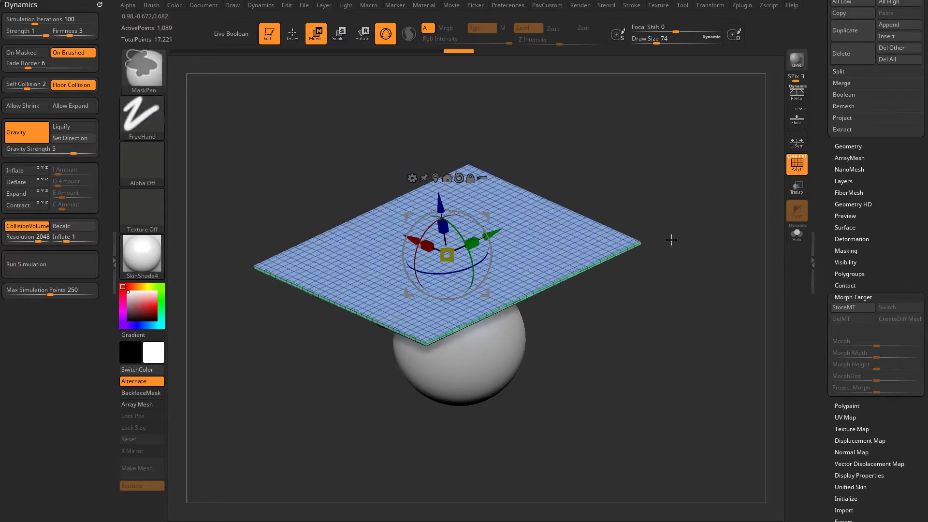
Divide the cloth plane once to bring it to subdivision level 2
{"action": "left_click_drag", "start_coordinate": [714, 201], "coordinate": [781, 241]}
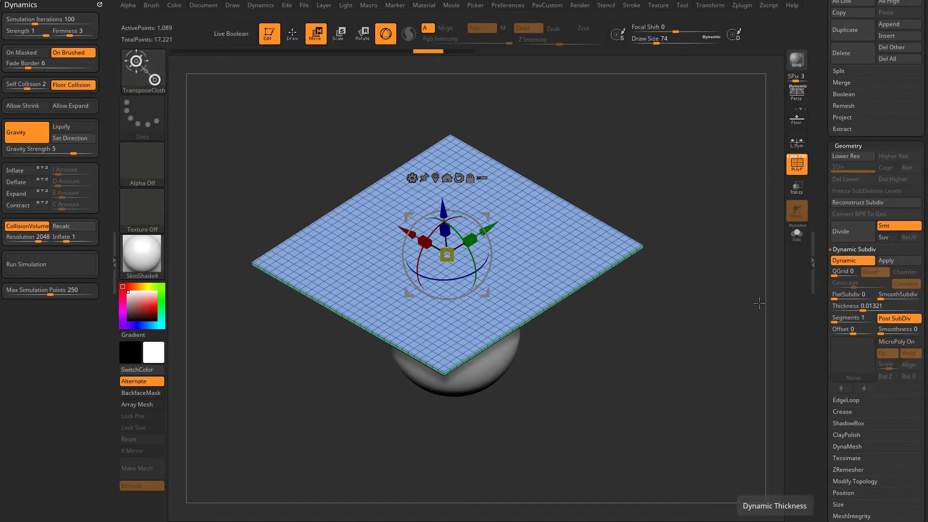
{"action": "left_click_drag", "start_coordinate": [773, 309], "coordinate": [739, 245]}
{"action": "key", "text": "ctrl+d"}
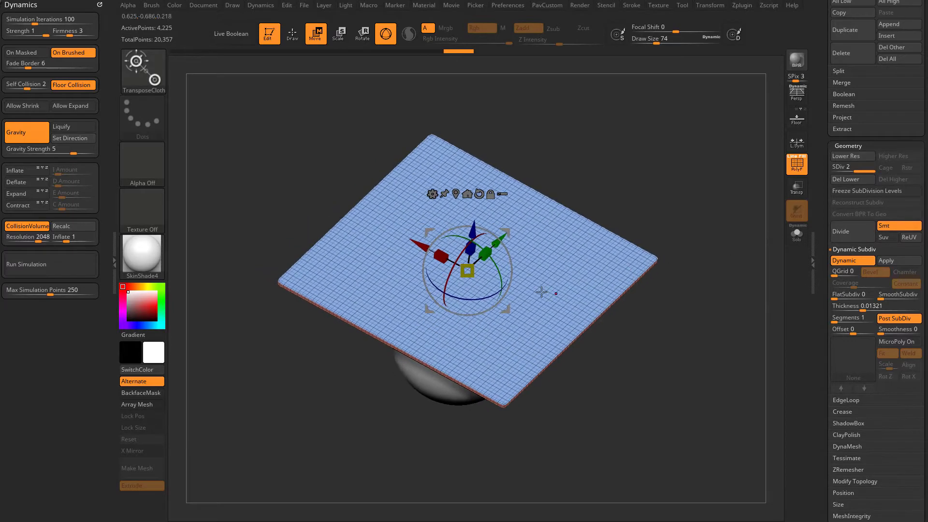
Try compressing the subdivided cloth along its Y axis with the gizmo, and undo the deformation
{"action": "left_click_drag", "start_coordinate": [491, 249], "coordinate": [422, 299]}
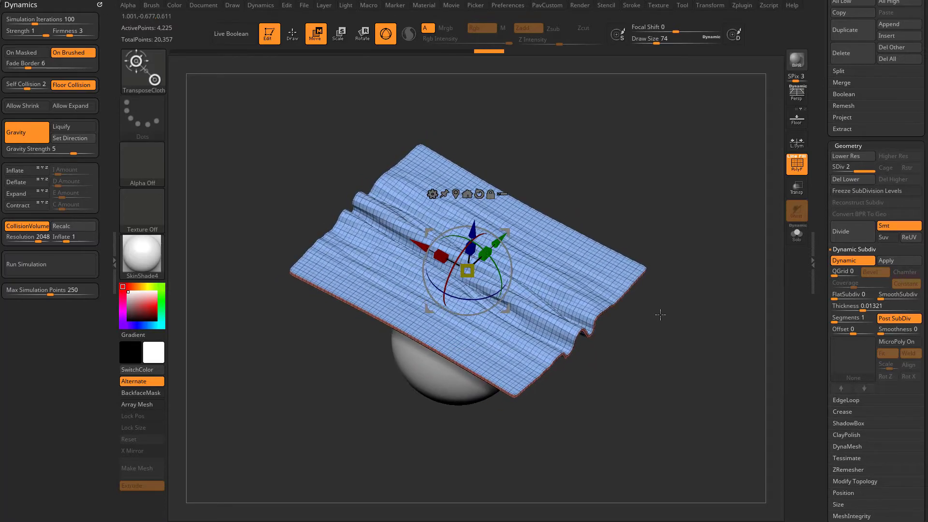
{"action": "key", "text": "ctrl+z"}
{"action": "left_click_drag", "start_coordinate": [881, 298], "coordinate": [887, 299]}
Hide the polyframe wireframe and change the material to MatCap Gray
{"action": "key", "text": "shift+f"}
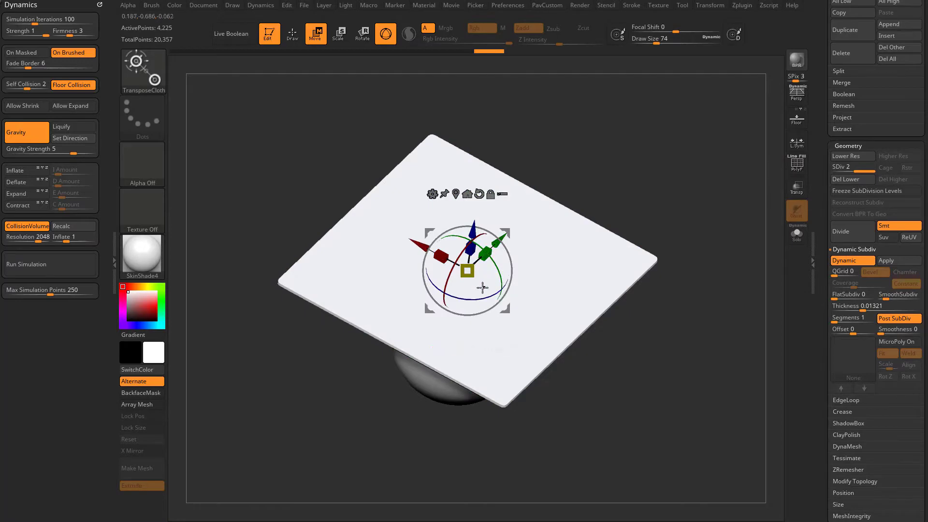
{"action": "left_click", "coordinate": [164, 261]}
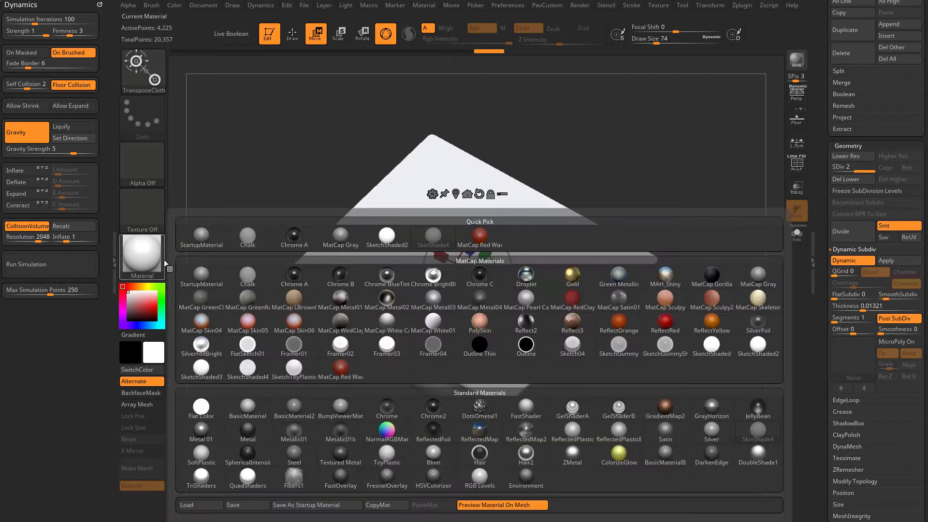
{"action": "left_click", "coordinate": [198, 277]}
{"action": "key", "text": "m"}
{"action": "left_click", "coordinate": [759, 276]}
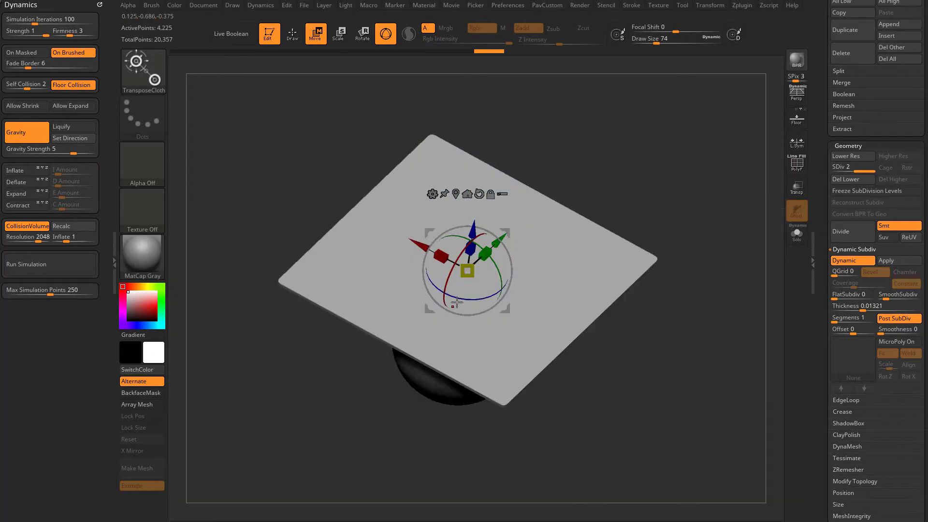
Try scaling the cloth along its Y axis with the gizmo to simulate wrinkles
{"action": "left_click_drag", "start_coordinate": [464, 298], "coordinate": [655, 335]}
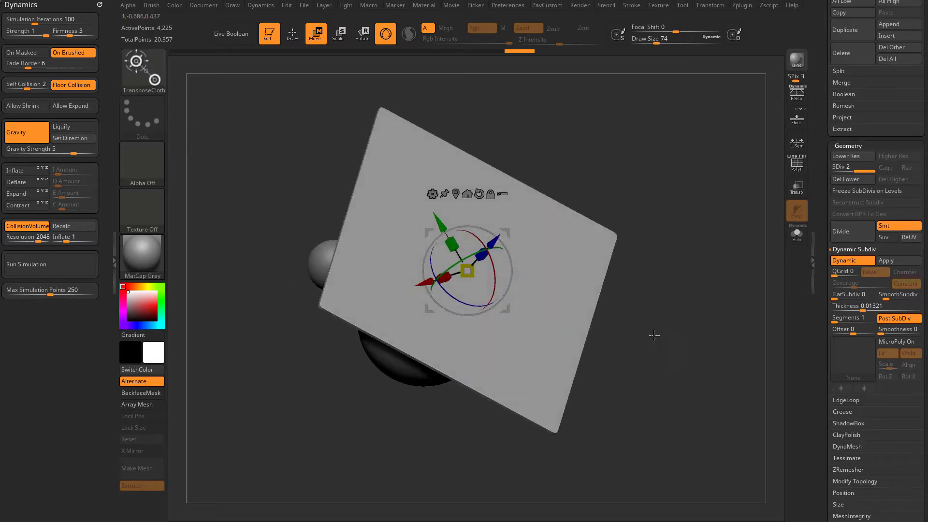
{"action": "left_click_drag", "start_coordinate": [451, 243], "coordinate": [488, 314]}
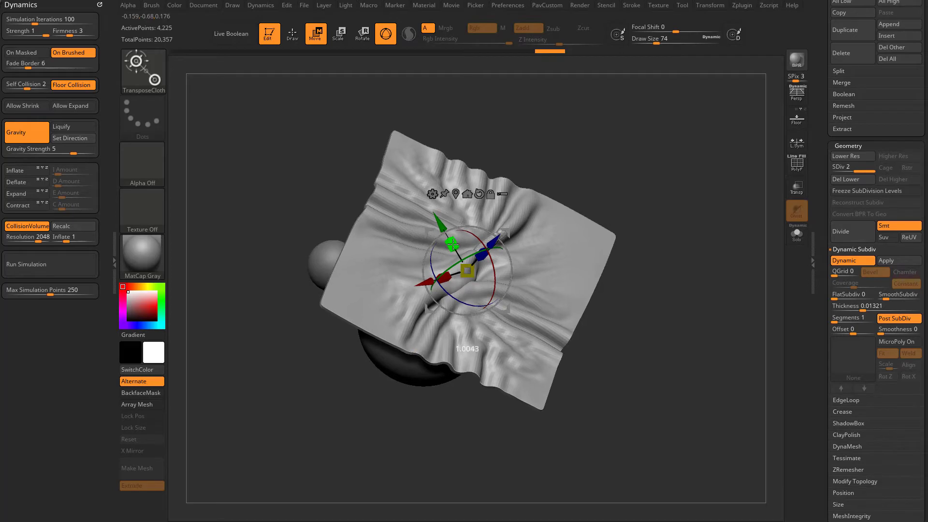
{"action": "left_click_drag", "start_coordinate": [452, 243], "coordinate": [454, 246]}
{"action": "left_click_drag", "start_coordinate": [640, 263], "coordinate": [638, 272], "text": "alt"}
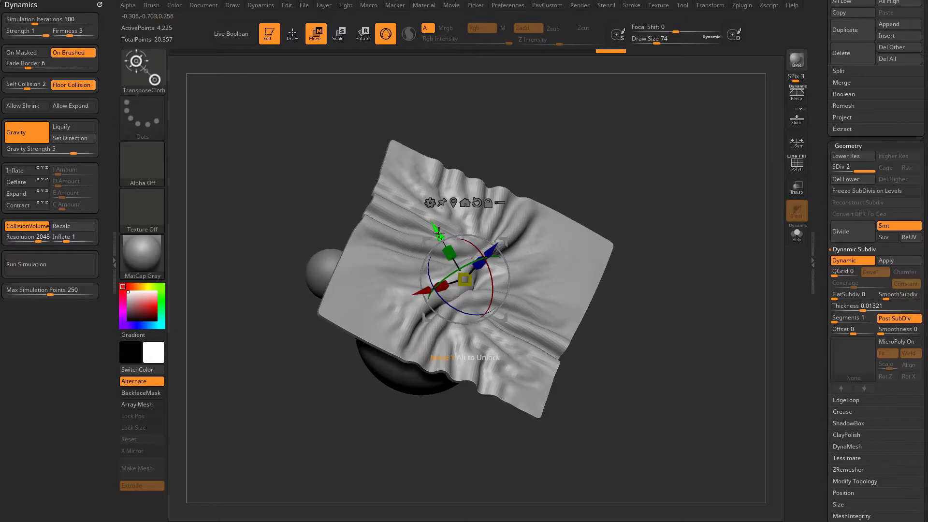
Test moving the wrinkled cloth with Inflate enabled, undo the deformation and disable Inflate again
{"action": "left_click", "coordinate": [24, 172]}
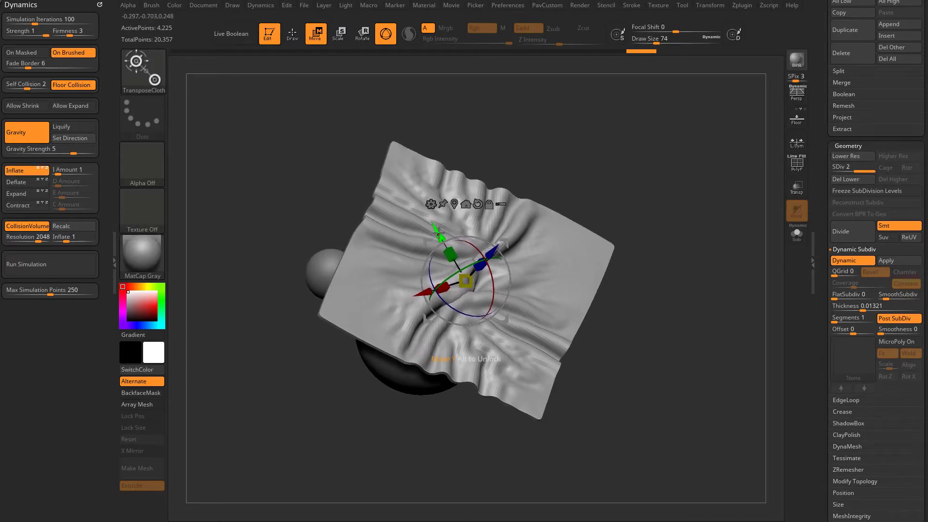
{"action": "left_click_drag", "start_coordinate": [438, 232], "coordinate": [441, 229]}
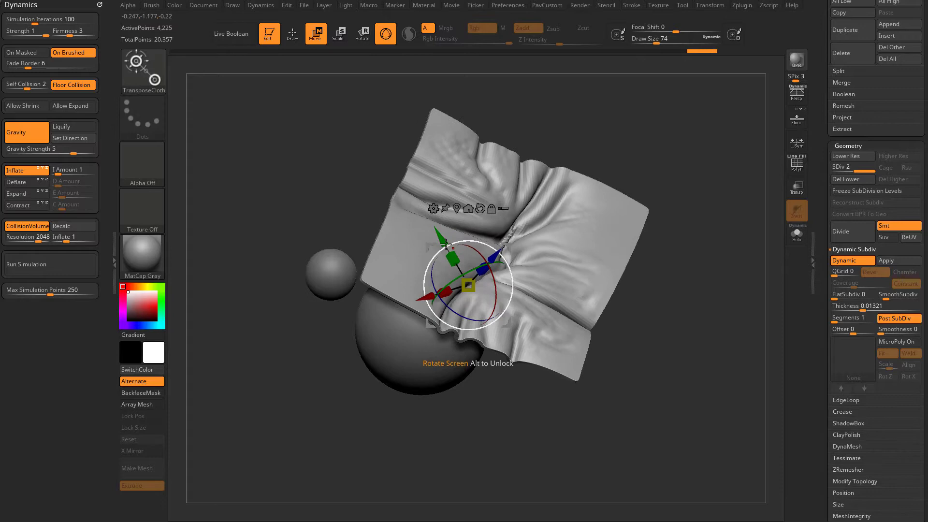
{"action": "left_click_drag", "start_coordinate": [442, 241], "coordinate": [444, 243]}
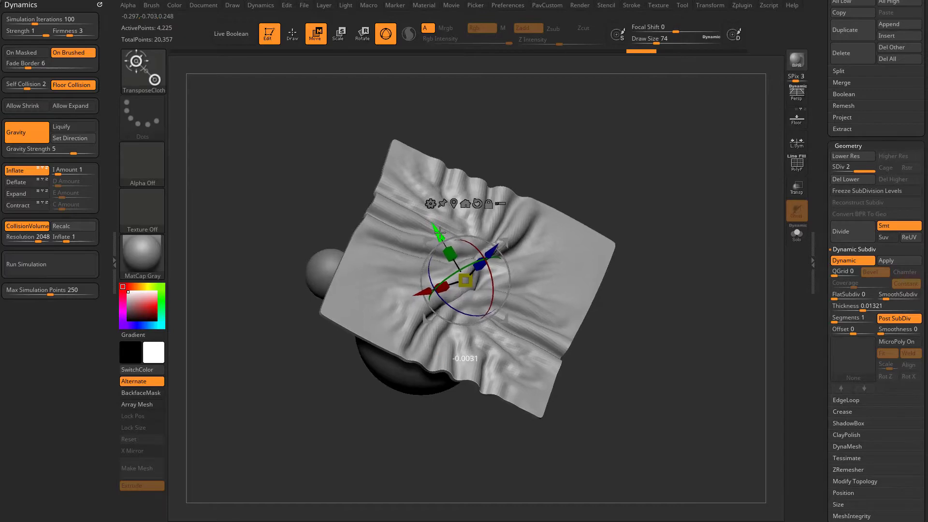
{"action": "left_click", "coordinate": [27, 172]}
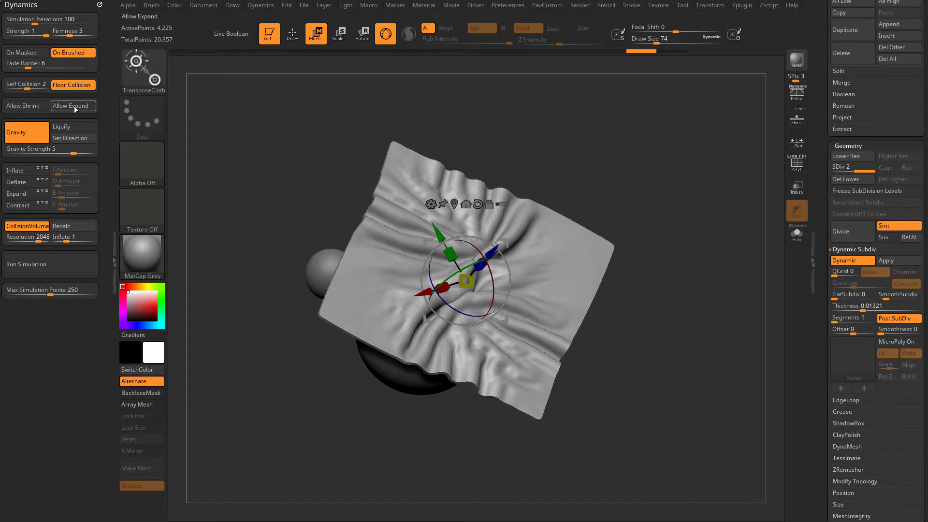
Undo the remaining TransposeCloth deformations on the cloth plane
{"action": "left_click_drag", "start_coordinate": [619, 216], "coordinate": [593, 216], "text": "alt"}
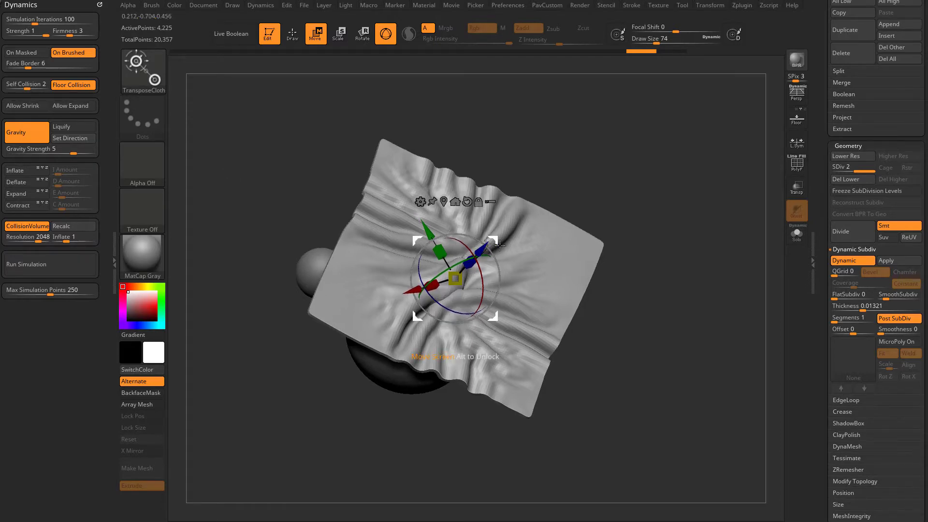
{"action": "key", "text": "ctrl+z"}
{"action": "key", "text": "ctrl+z"}
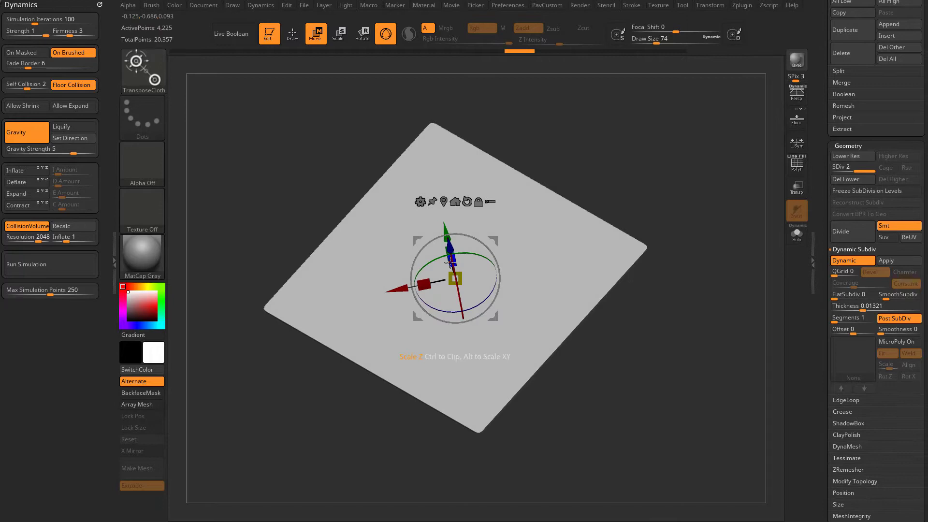
Scale the flat cloth inward along its Y axis in two passes to bunch it into folds
{"action": "left_click_drag", "start_coordinate": [443, 251], "coordinate": [458, 303]}
{"action": "key", "text": "shift+f"}
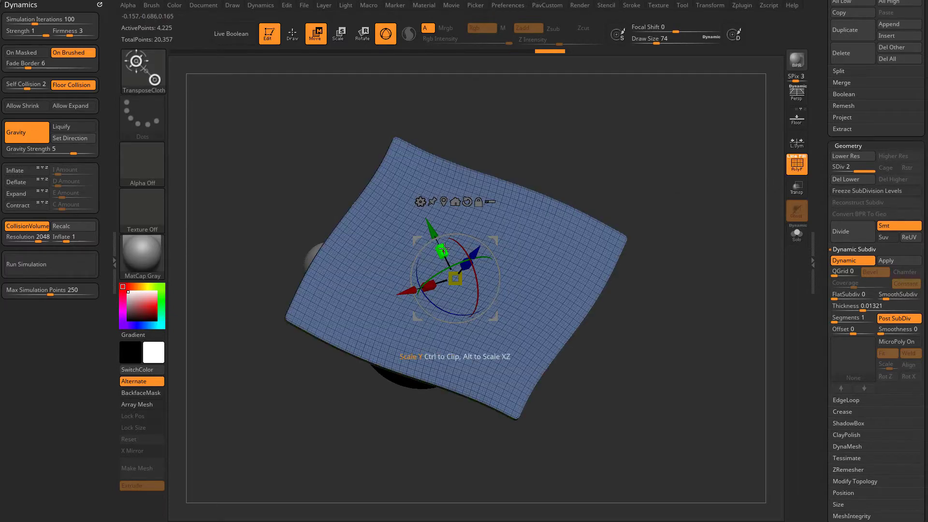
{"action": "key", "text": "shift+f"}
{"action": "left_click_drag", "start_coordinate": [444, 245], "coordinate": [459, 303]}
Scale the folded cloth uniformly with the gizmo's XYZ handle to add wrinkles across the whole sheet
{"action": "right_click_drag", "start_coordinate": [549, 295], "coordinate": [630, 301]}
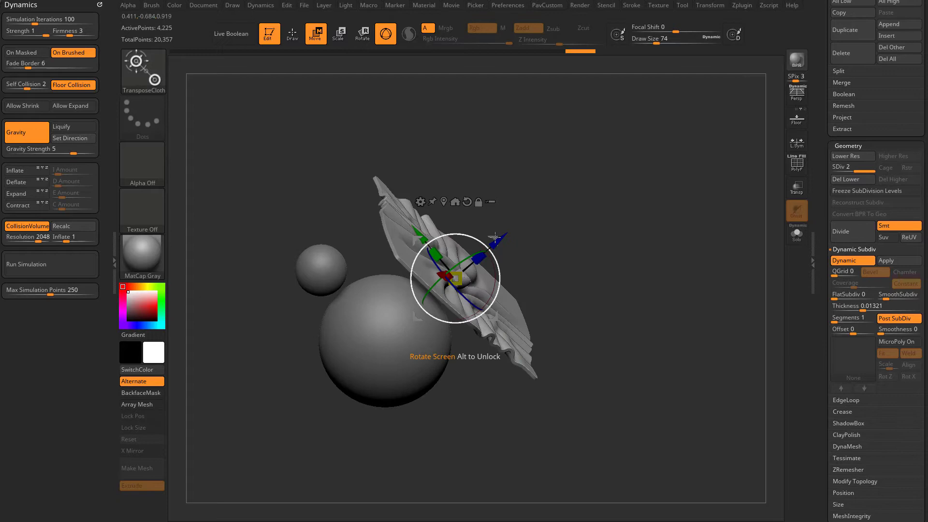
{"action": "right_click_drag", "start_coordinate": [498, 266], "coordinate": [463, 260]}
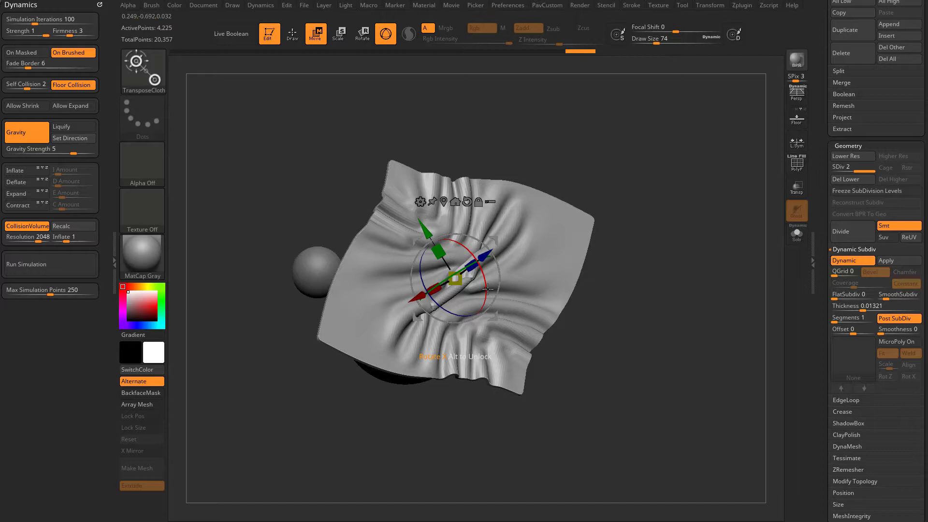
{"action": "right_click_drag", "start_coordinate": [651, 246], "coordinate": [439, 264]}
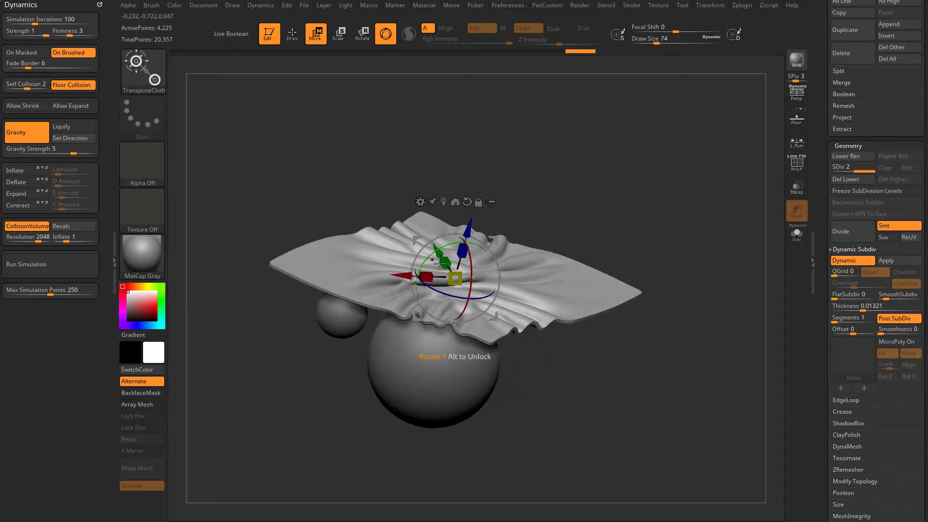
{"action": "right_click_drag", "start_coordinate": [411, 227], "coordinate": [639, 268]}
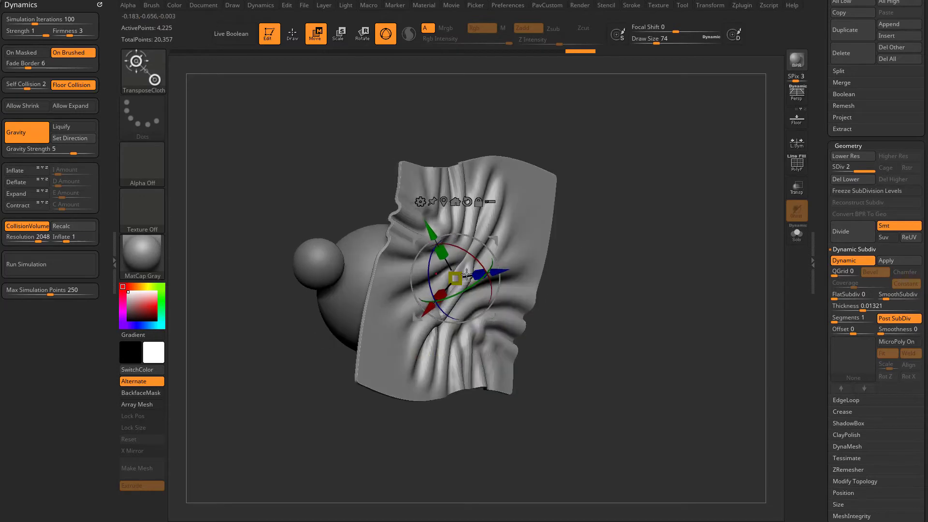
{"action": "right_click_drag", "start_coordinate": [467, 275], "coordinate": [508, 268]}
{"action": "right_click_drag", "start_coordinate": [602, 278], "coordinate": [575, 190]}
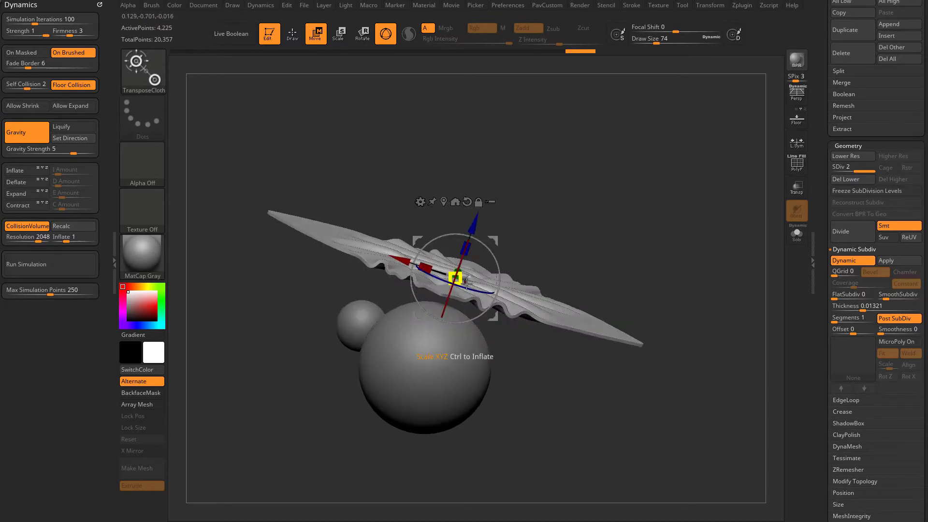
{"action": "left_click_drag", "start_coordinate": [467, 284], "coordinate": [450, 271]}
Scale the wrinkled cloth once more along its Y axis and inspect the denser folds from several angles
{"action": "left_click_drag", "start_coordinate": [578, 236], "coordinate": [486, 244]}
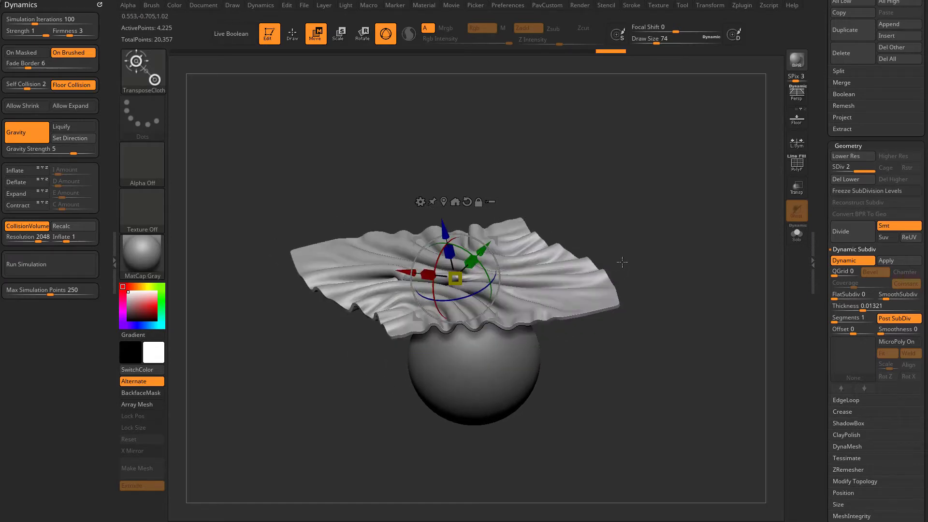
{"action": "mouse_move", "coordinate": [622, 262]}
{"action": "left_mouse_down"}
{"action": "mouse_move", "coordinate": [648, 227]}
{"action": "mouse_move", "coordinate": [640, 261]}
{"action": "mouse_move", "coordinate": [622, 276]}
{"action": "left_mouse_up"}
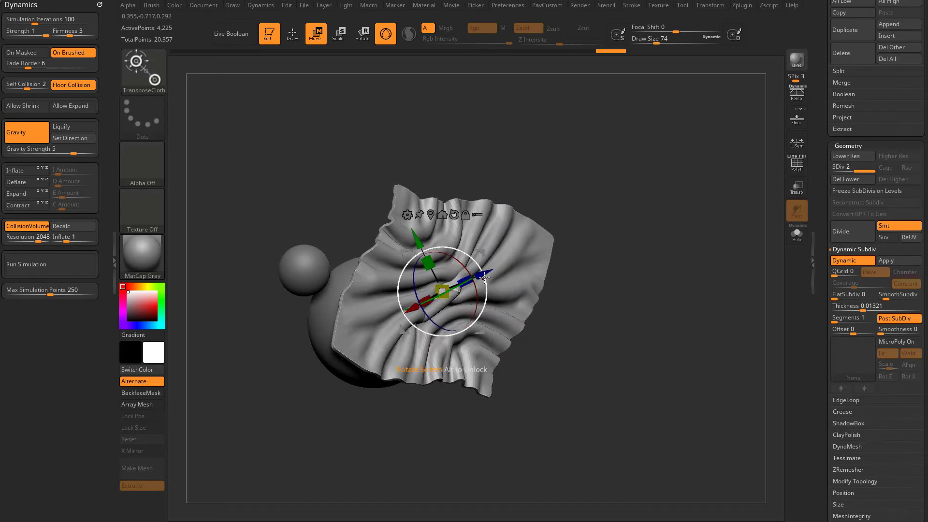
{"action": "left_click_drag", "start_coordinate": [621, 247], "coordinate": [362, 247]}
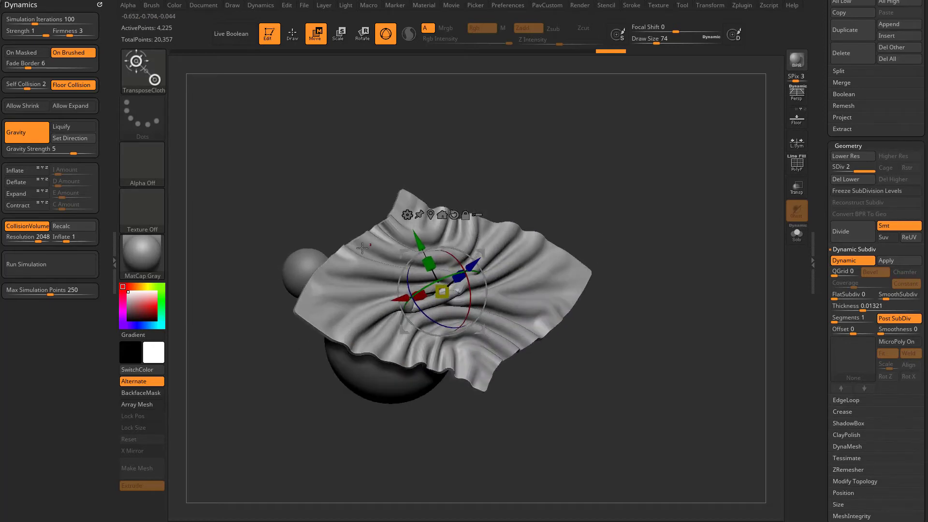
{"action": "left_click_drag", "start_coordinate": [648, 258], "coordinate": [484, 252]}
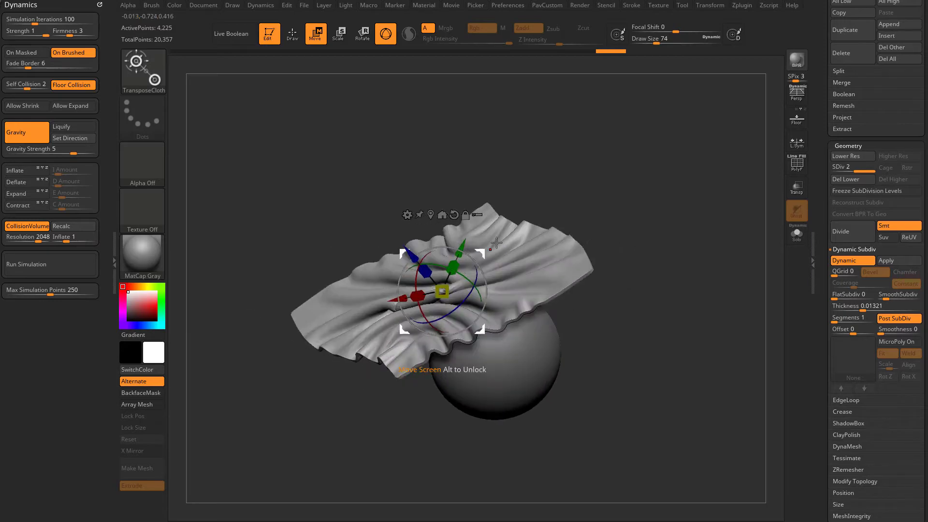
{"action": "left_click_drag", "start_coordinate": [541, 243], "coordinate": [491, 246]}
{"action": "left_click_drag", "start_coordinate": [588, 284], "coordinate": [626, 232]}
{"action": "left_click_drag", "start_coordinate": [593, 197], "coordinate": [622, 254]}
{"action": "mouse_move", "coordinate": [431, 260]}
{"action": "left_mouse_down"}
{"action": "mouse_move", "coordinate": [409, 231]}
{"action": "mouse_move", "coordinate": [421, 263]}
{"action": "left_mouse_up"}
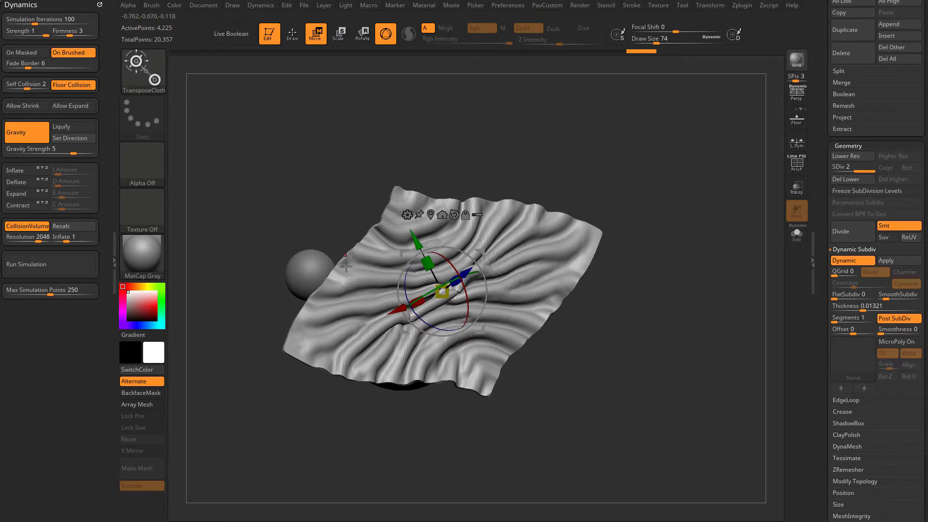
{"action": "left_click_drag", "start_coordinate": [606, 355], "coordinate": [610, 323]}
{"action": "left_click_drag", "start_coordinate": [580, 254], "coordinate": [488, 251]}
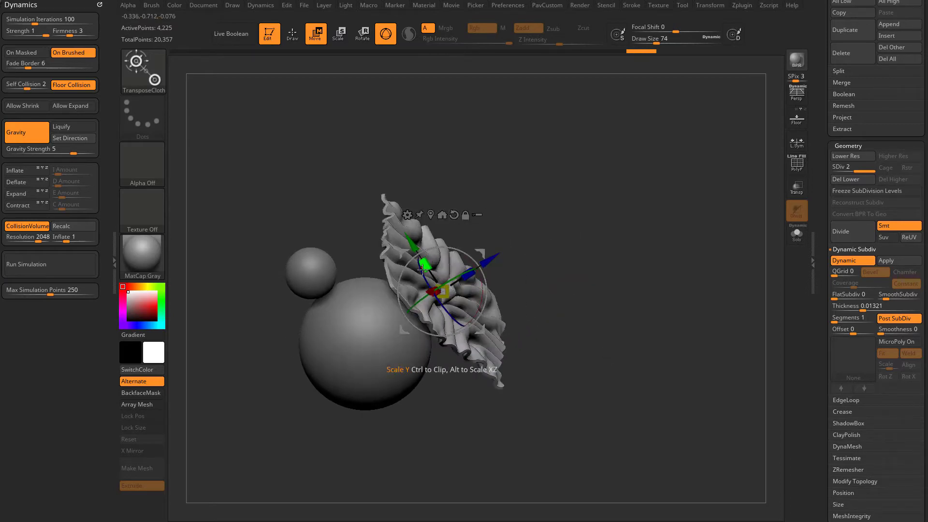
Stretch the wrinkled cloth outward along its Y axis to about 1.16 with the gizmo's scale handle
{"action": "mouse_move", "coordinate": [563, 311]}
{"action": "left_mouse_down"}
{"action": "mouse_move", "coordinate": [594, 285]}
{"action": "mouse_move", "coordinate": [590, 234]}
{"action": "mouse_move", "coordinate": [548, 244]}
{"action": "mouse_move", "coordinate": [553, 222]}
{"action": "mouse_move", "coordinate": [614, 269]}
{"action": "mouse_move", "coordinate": [490, 328]}
{"action": "left_mouse_up"}
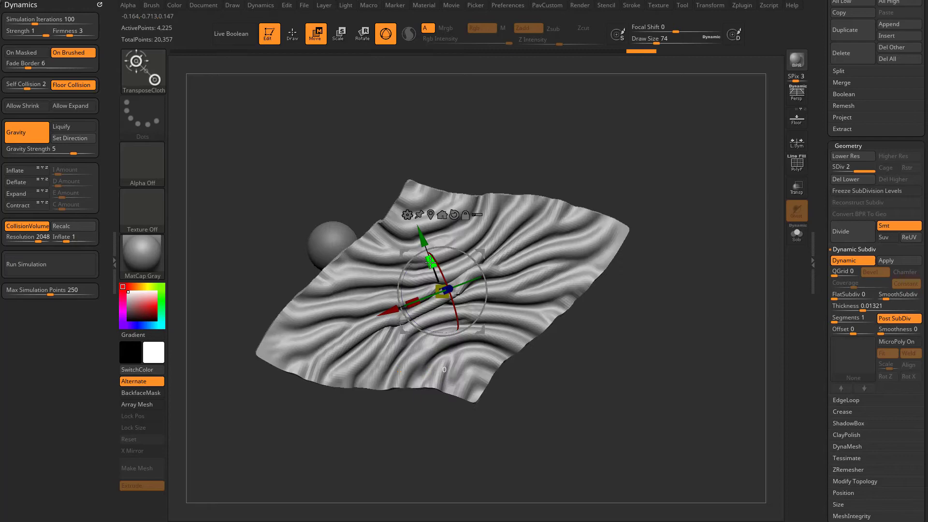
{"action": "left_click_drag", "start_coordinate": [431, 261], "coordinate": [421, 249]}
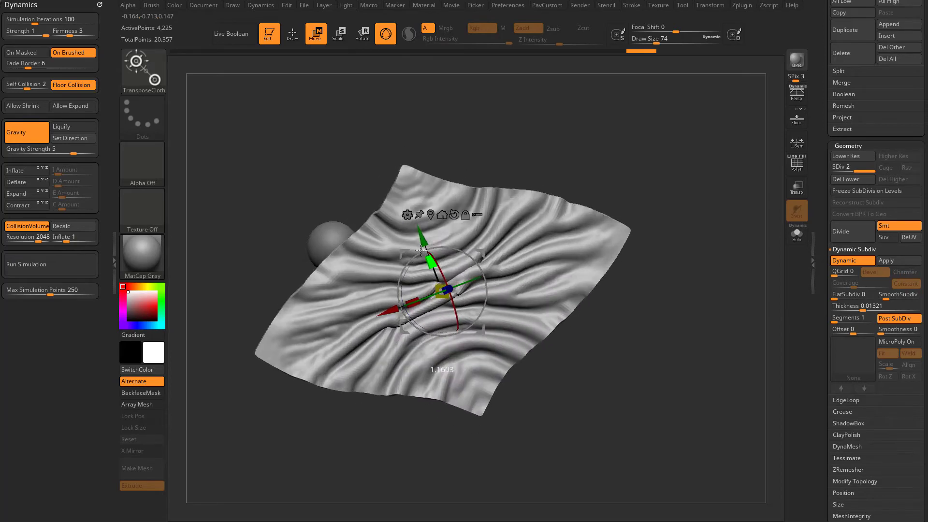
{"action": "mouse_move", "coordinate": [660, 305]}
{"action": "left_mouse_down"}
{"action": "mouse_move", "coordinate": [654, 321]}
{"action": "mouse_move", "coordinate": [677, 304]}
{"action": "mouse_move", "coordinate": [571, 323]}
{"action": "left_mouse_up"}
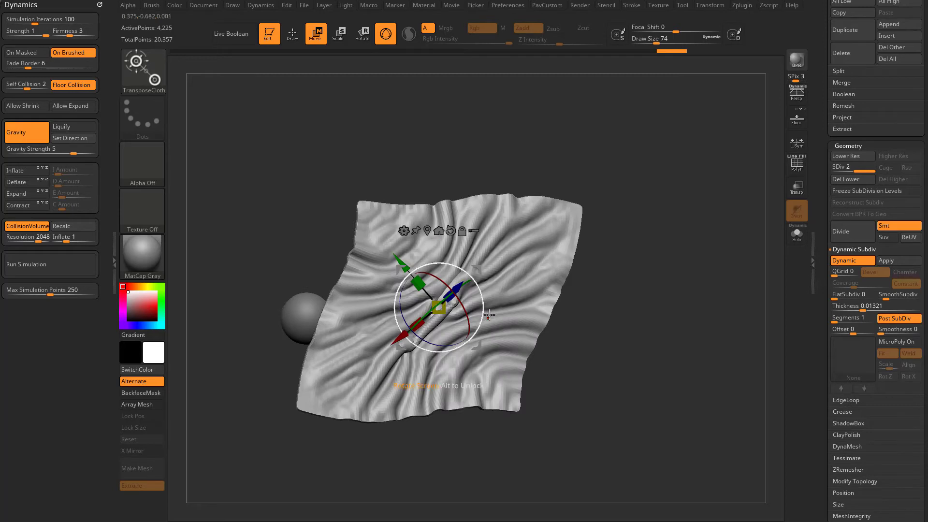
Compress the wrinkled cloth inward along its X and Y axes and check the dense folds from the side and above
{"action": "left_click_drag", "start_coordinate": [489, 316], "coordinate": [551, 284]}
{"action": "left_click_drag", "start_coordinate": [414, 320], "coordinate": [439, 312]}
{"action": "left_click_drag", "start_coordinate": [422, 281], "coordinate": [426, 288]}
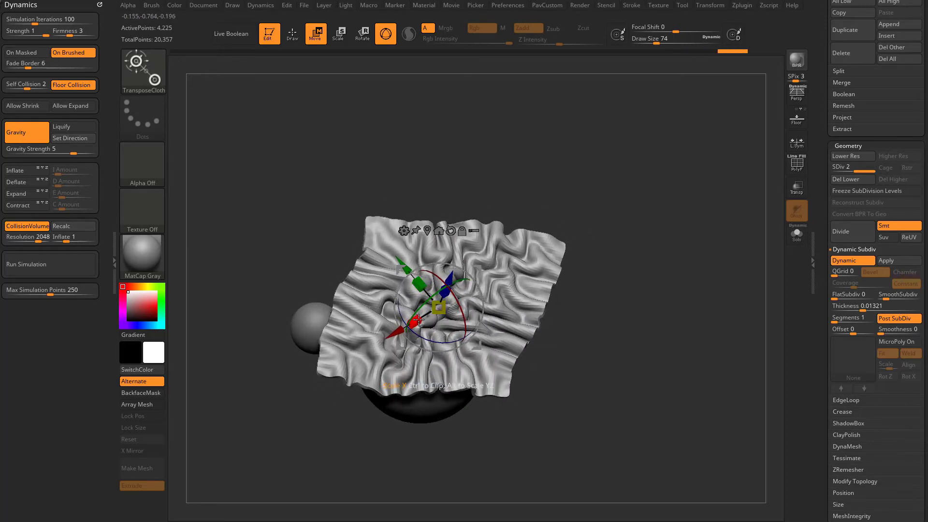
{"action": "left_click_drag", "start_coordinate": [555, 301], "coordinate": [482, 299]}
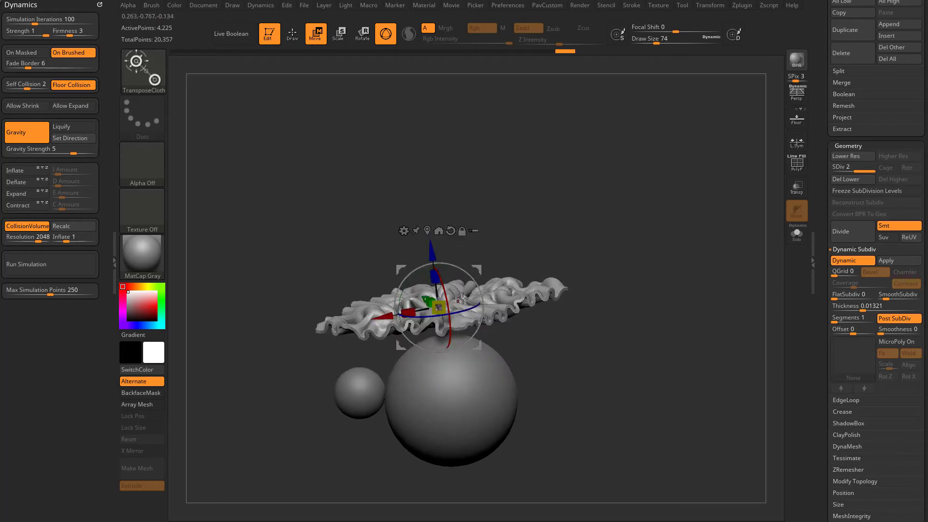
{"action": "left_click_drag", "start_coordinate": [591, 234], "coordinate": [592, 306]}
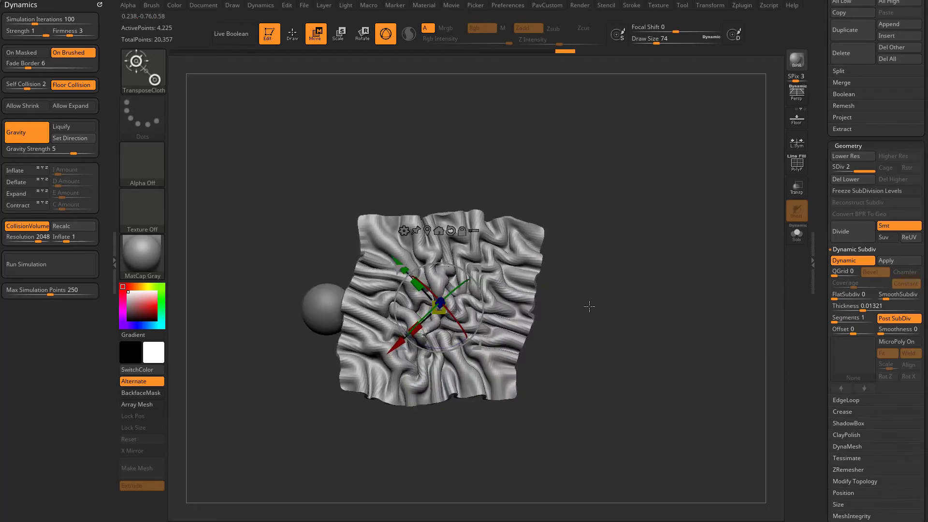
Undo all the scaling folds back to the flat cloth and display its polyframe
{"action": "key", "text": "ctrl+z"}
{"action": "key", "text": "ctrl+z"}
{"action": "key", "text": "ctrl+z"}
{"action": "key", "text": "ctrl+z"}
{"action": "key", "text": "ctrl+z"}
{"action": "key", "text": "ctrl+z"}
{"action": "key", "text": "ctrl+z"}
{"action": "key", "text": "ctrl+z"}
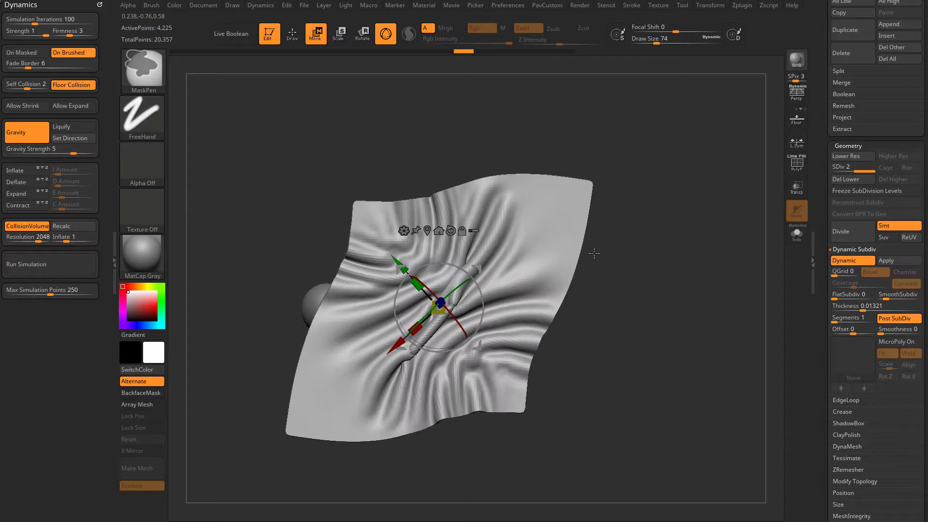
{"action": "left_click", "coordinate": [798, 167]}
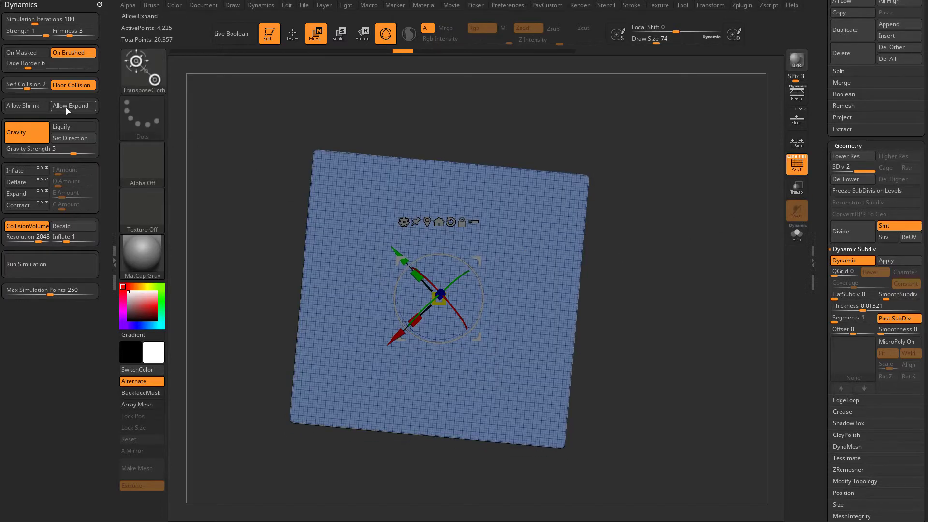
Enable Allow Shrink, try scaling the flat cloth inward along its Y axis, and undo that scaling
{"action": "left_click", "coordinate": [30, 107]}
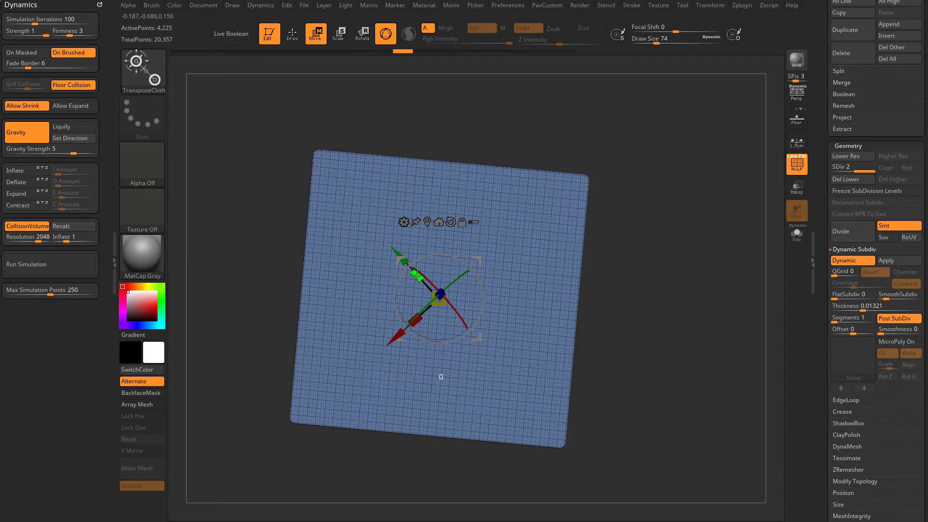
{"action": "left_click_drag", "start_coordinate": [416, 275], "coordinate": [444, 315]}
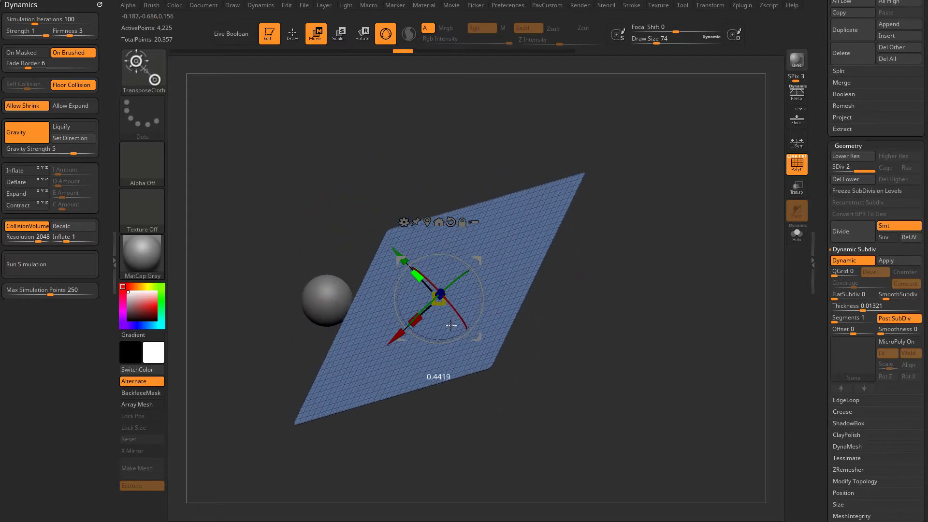
{"action": "left_click_drag", "start_coordinate": [451, 326], "coordinate": [494, 275]}
{"action": "key", "text": "ctrl+z"}
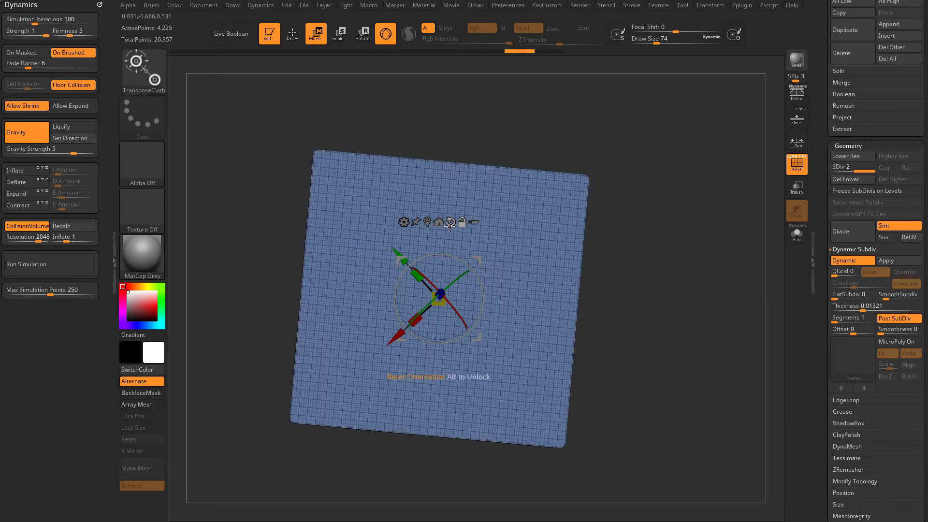
Reset the gizmo orientation and move the cloth down along the Y axis so it drapes over the two spheres
{"action": "mouse_move", "coordinate": [629, 261]}
{"action": "left_mouse_down"}
{"action": "mouse_move", "coordinate": [632, 222]}
{"action": "mouse_move", "coordinate": [619, 247]}
{"action": "left_mouse_up"}
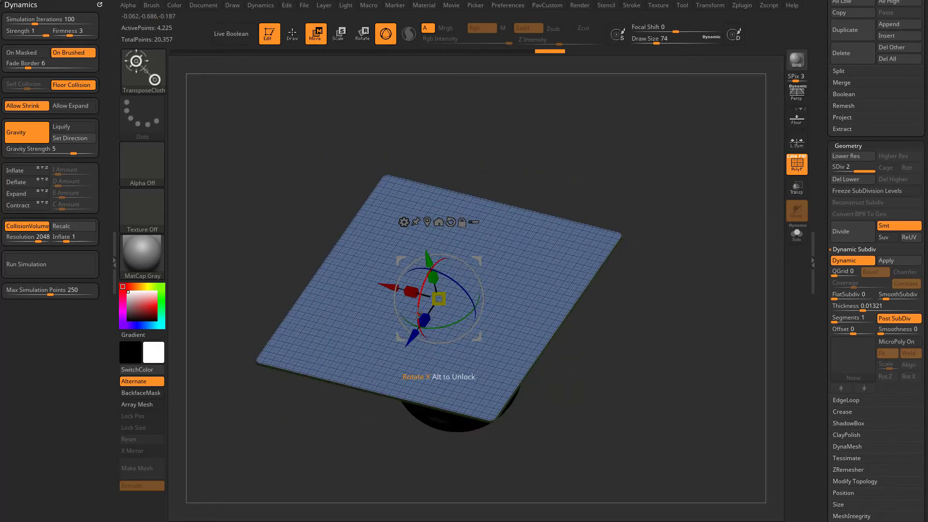
{"action": "left_click_drag", "start_coordinate": [425, 319], "coordinate": [561, 274]}
{"action": "left_click_drag", "start_coordinate": [550, 196], "coordinate": [501, 199]}
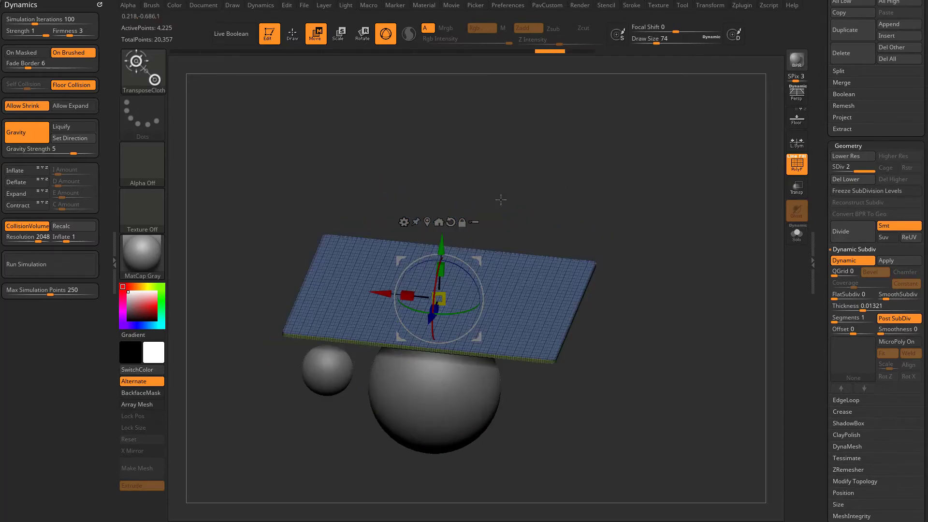
{"action": "left_click_drag", "start_coordinate": [443, 244], "coordinate": [437, 321]}
{"action": "left_click_drag", "start_coordinate": [665, 270], "coordinate": [650, 335]}
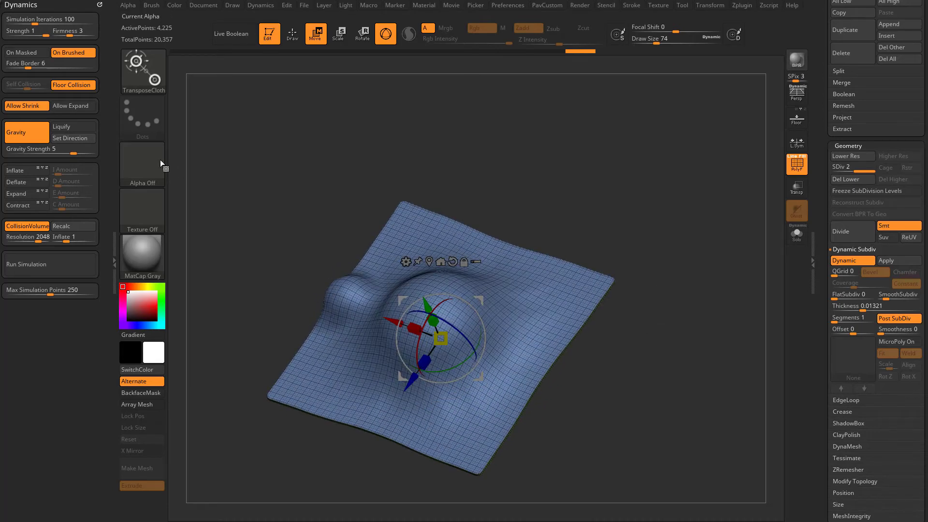
Try scaling the draped cloth inward along its Z axis with Allow Shrink turned off
{"action": "left_click", "coordinate": [38, 106]}
{"action": "left_click_drag", "start_coordinate": [596, 289], "coordinate": [643, 244]}
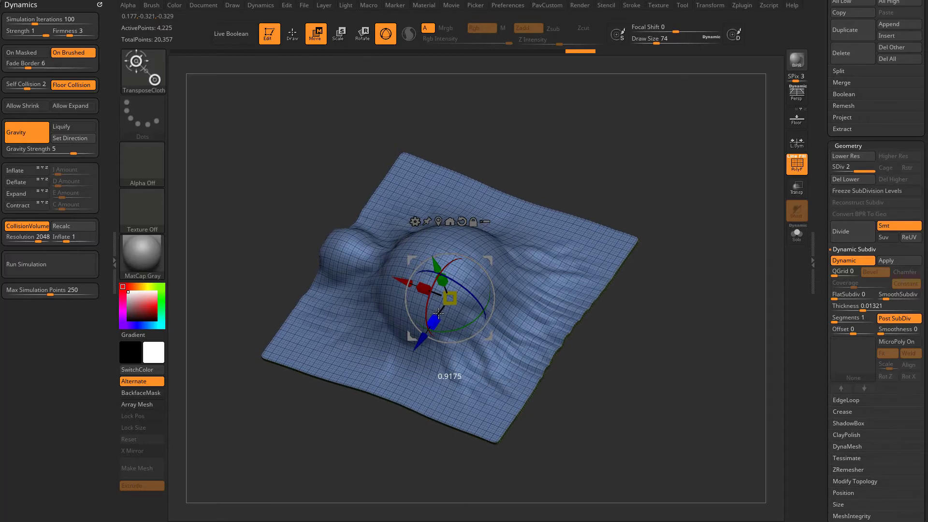
{"action": "left_click_drag", "start_coordinate": [628, 285], "coordinate": [672, 319]}
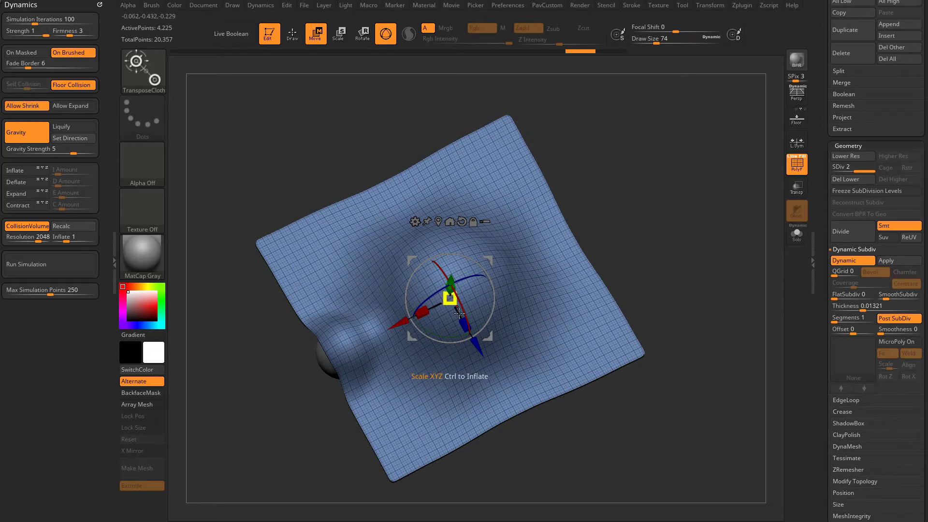
Scale the draped cloth inward along its Z axis in two passes with Allow Shrink enabled, and undo the scaling
{"action": "left_click_drag", "start_coordinate": [463, 327], "coordinate": [445, 288]}
{"action": "left_click_drag", "start_coordinate": [634, 331], "coordinate": [648, 303]}
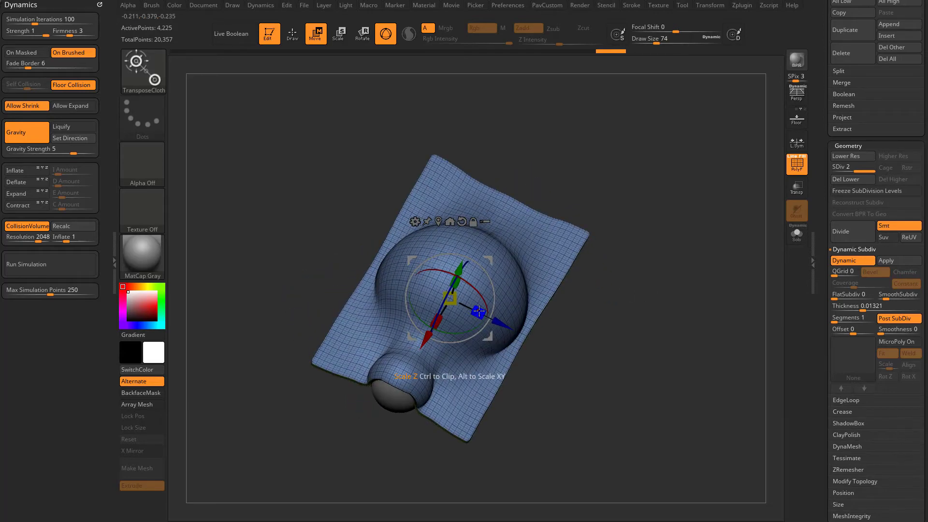
{"action": "left_click_drag", "start_coordinate": [480, 312], "coordinate": [450, 299]}
{"action": "left_click_drag", "start_coordinate": [646, 306], "coordinate": [569, 280]}
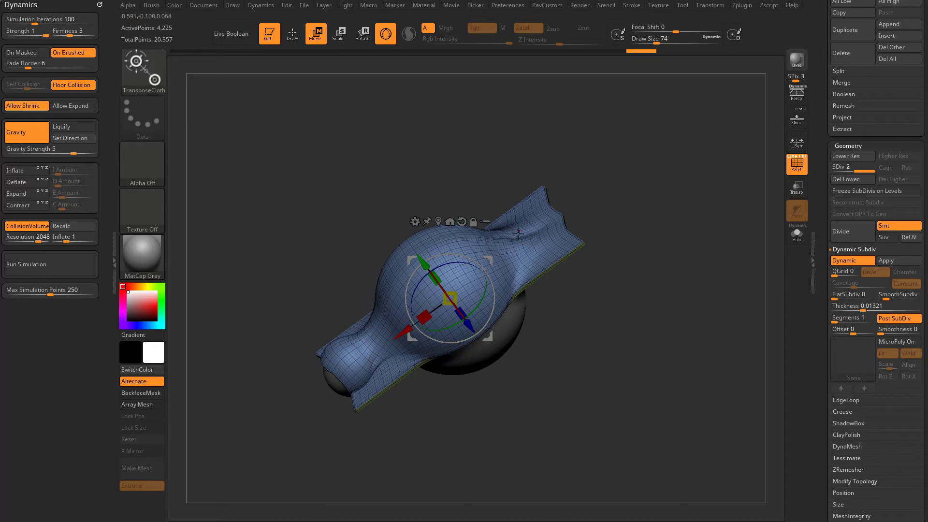
{"action": "left_click_drag", "start_coordinate": [518, 234], "coordinate": [607, 289]}
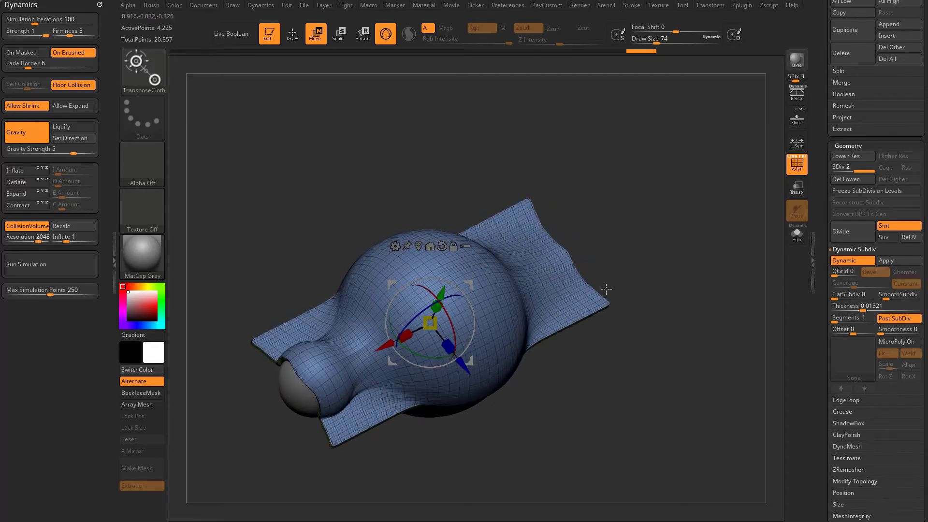
{"action": "key", "text": "ctrl+z"}
{"action": "key", "text": "ctrl+z"}
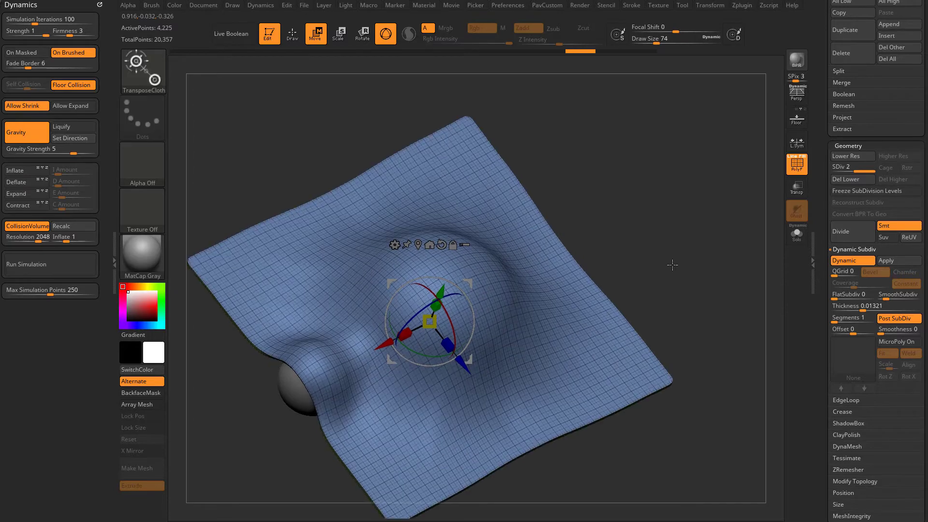
Narrow the draped cloth along its Z axis and pull it down along the Y axis around the large sphere
{"action": "left_click_drag", "start_coordinate": [672, 265], "coordinate": [508, 281]}
{"action": "left_click_drag", "start_coordinate": [445, 346], "coordinate": [434, 329]}
{"action": "left_click_drag", "start_coordinate": [573, 270], "coordinate": [555, 226]}
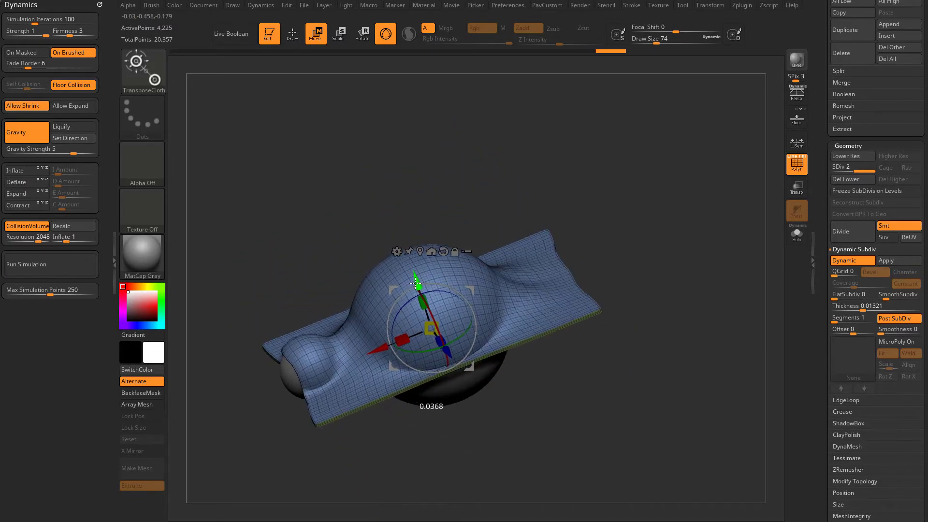
{"action": "left_click_drag", "start_coordinate": [419, 273], "coordinate": [423, 363]}
{"action": "left_click_drag", "start_coordinate": [423, 315], "coordinate": [435, 361]}
{"action": "left_click_drag", "start_coordinate": [425, 402], "coordinate": [427, 401]}
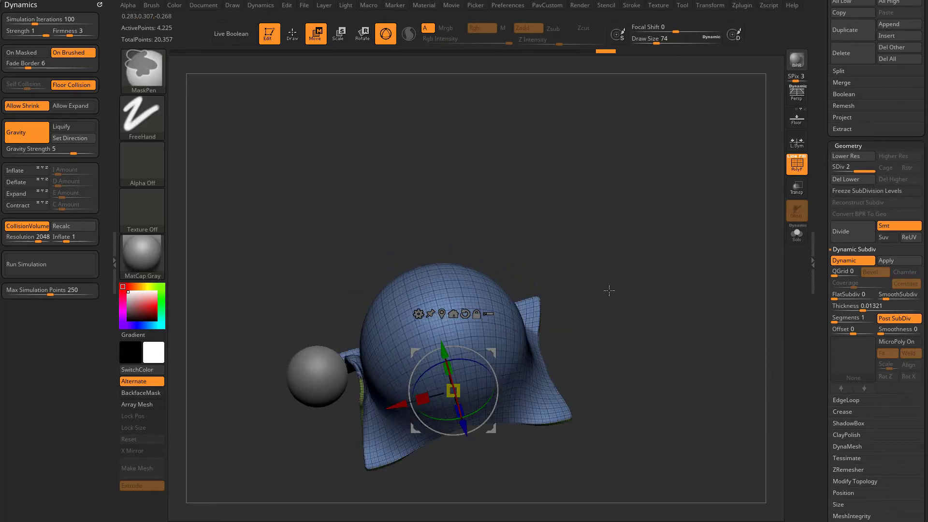
Undo the draping back to the flat cloth and turn off Allow Shrink
{"action": "key", "text": "ctrl+z"}
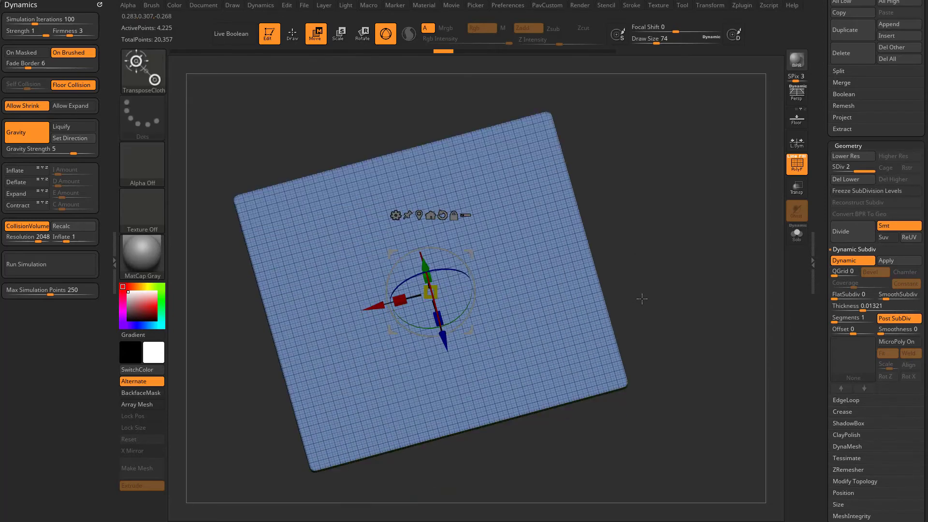
{"action": "left_click", "coordinate": [38, 106]}
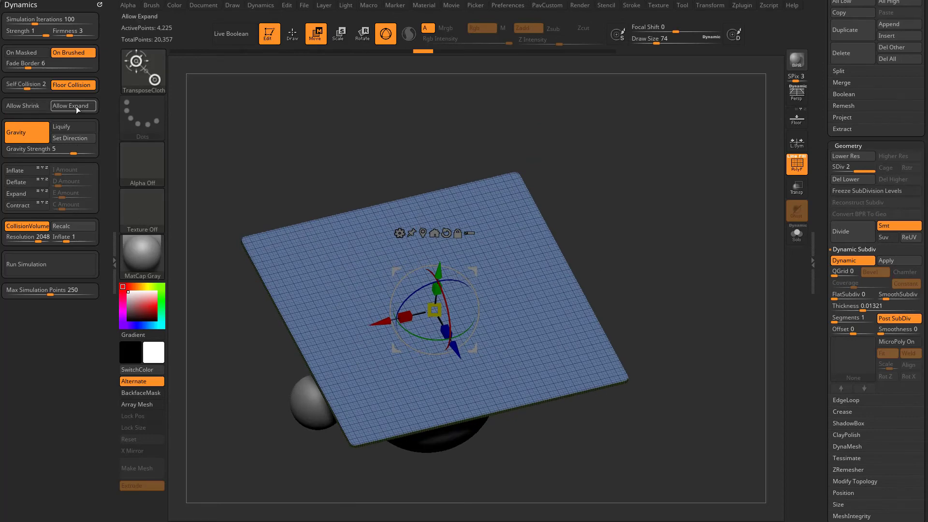
{"action": "left_click_drag", "start_coordinate": [601, 216], "coordinate": [506, 195]}
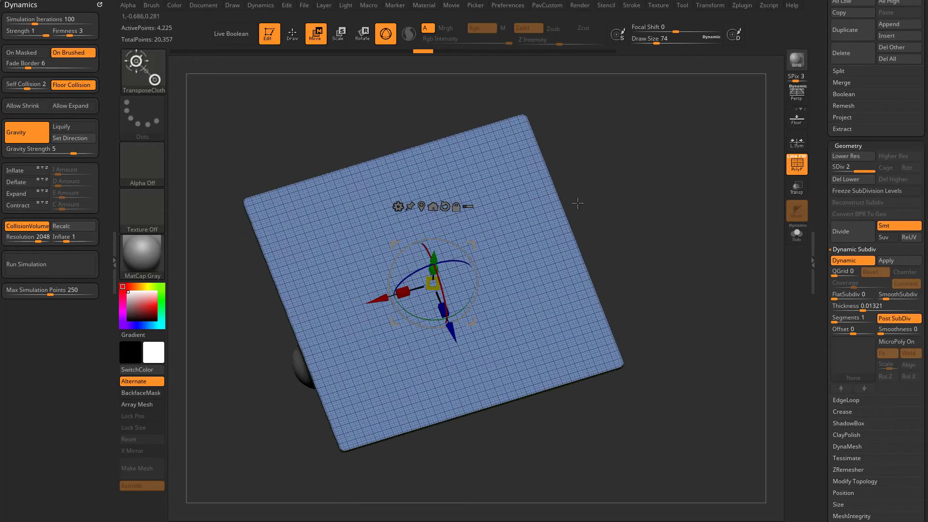
{"action": "left_click_drag", "start_coordinate": [578, 203], "coordinate": [615, 206]}
Stretch the flat cloth outward along its Z axis with Allow Expand off and hide the polyframe
{"action": "left_click_drag", "start_coordinate": [447, 310], "coordinate": [516, 439]}
{"action": "left_click", "coordinate": [797, 165]}
{"action": "left_click_drag", "start_coordinate": [492, 372], "coordinate": [516, 386]}
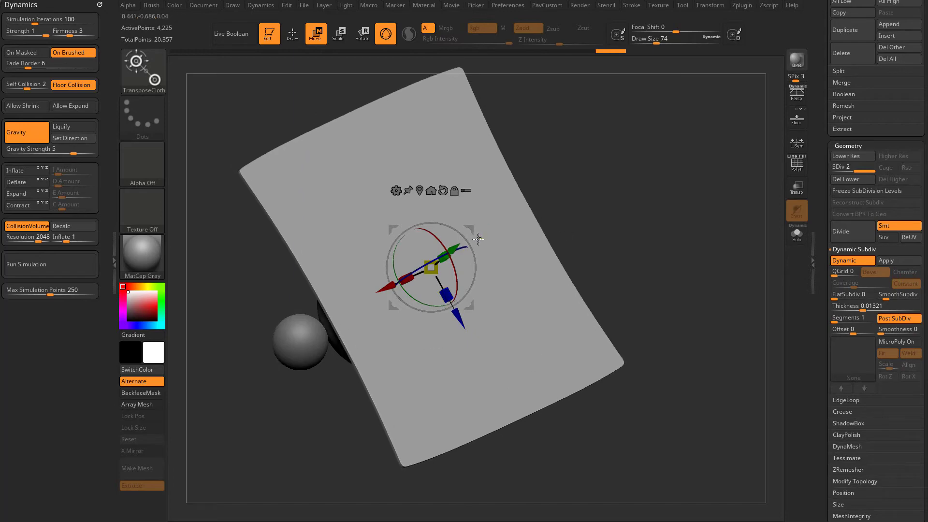
Try enlarging the cloth uniformly with the gizmo's XYZ scale handle and display the polyframe again
{"action": "left_click_drag", "start_coordinate": [430, 268], "coordinate": [535, 244]}
{"action": "key", "text": "ctrl+z"}
{"action": "left_click_drag", "start_coordinate": [430, 268], "coordinate": [496, 248]}
{"action": "mouse_move", "coordinate": [433, 269]}
{"action": "left_mouse_down"}
{"action": "mouse_move", "coordinate": [468, 239]}
{"action": "mouse_move", "coordinate": [438, 264]}
{"action": "left_mouse_up"}
{"action": "left_click", "coordinate": [789, 170]}
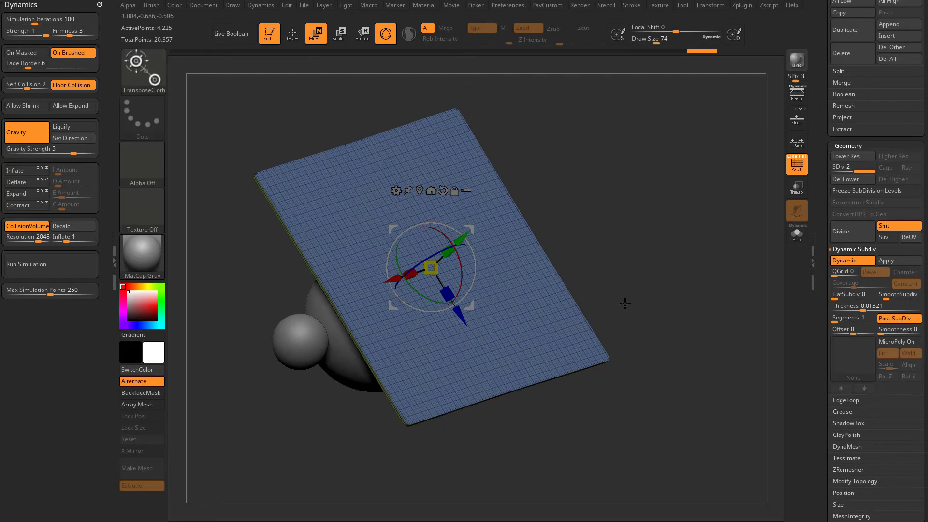
Repeat the uniform XYZ scaling of the polyframed cloth with Allow Shrink and Allow Expand both off
{"action": "left_click_drag", "start_coordinate": [431, 263], "coordinate": [431, 267]}
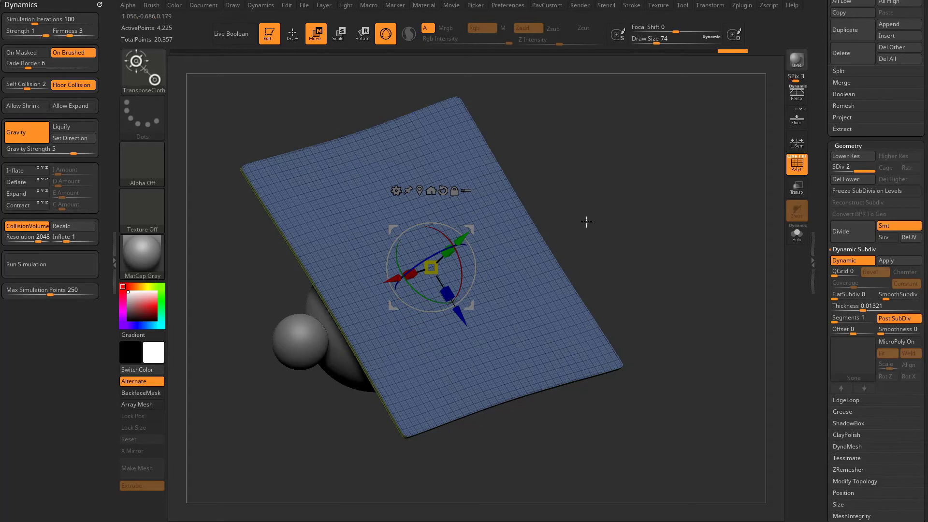
{"action": "left_click_drag", "start_coordinate": [587, 222], "coordinate": [542, 219]}
{"action": "left_click_drag", "start_coordinate": [431, 267], "coordinate": [405, 273]}
{"action": "key", "text": "Return"}
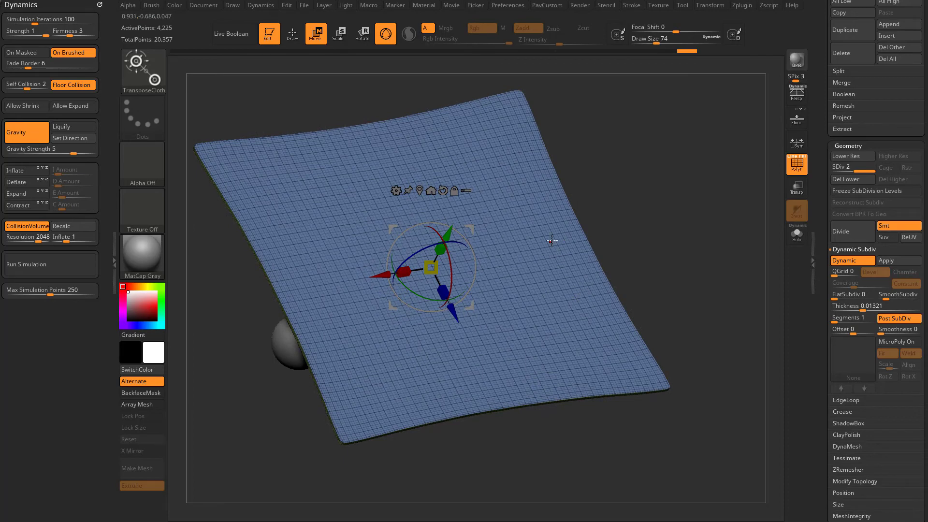
Undo the uniform scaling passes until the cloth returns to its original flat shape
{"action": "key", "text": "ctrl+z"}
{"action": "key", "text": "ctrl+z"}
{"action": "key", "text": "ctrl+z"}
{"action": "key", "text": "ctrl+z"}
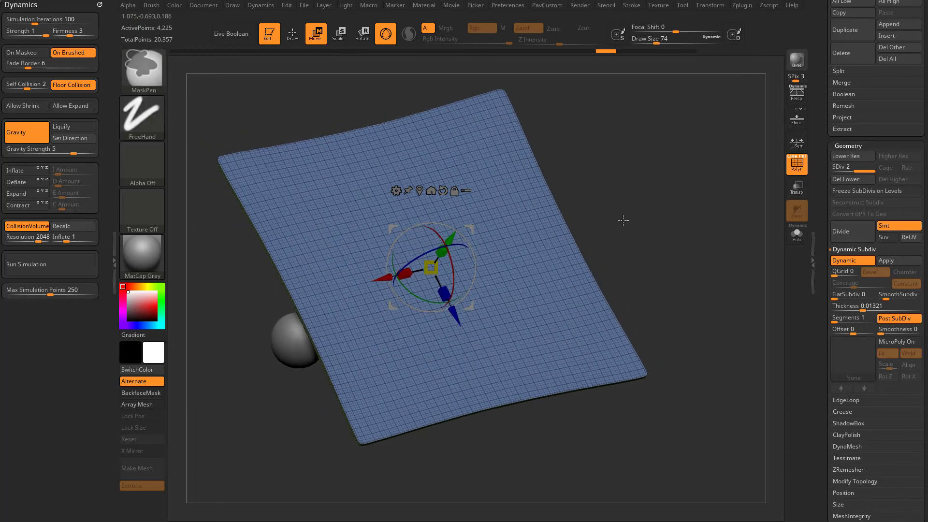
{"action": "key", "text": "ctrl+z"}
{"action": "key", "text": "ctrl+z"}
{"action": "key", "text": "ctrl+z"}
{"action": "key", "text": "ctrl+z"}
{"action": "key", "text": "ctrl+z"}
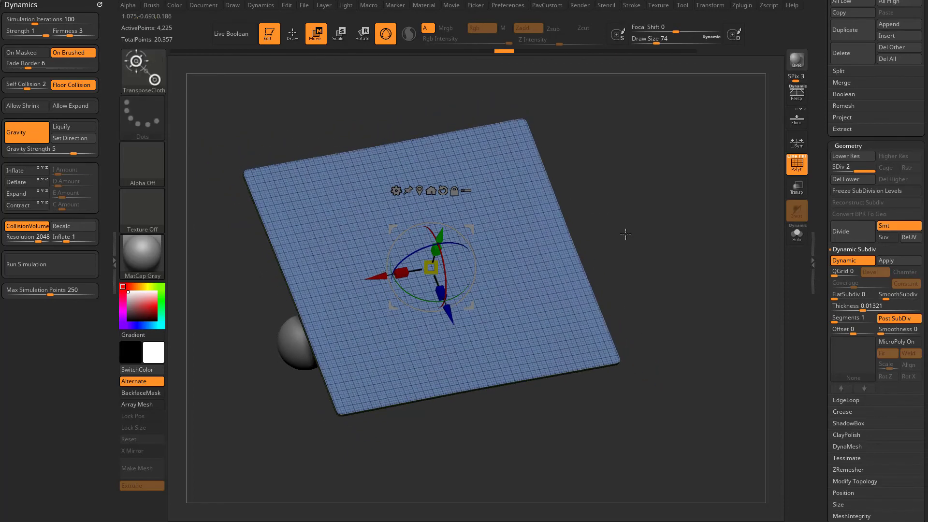
Enable Allow Expand, enlarge the flat cloth uniformly with the polyframe hidden, and show the polyframe again
{"action": "key", "text": "shift+f"}
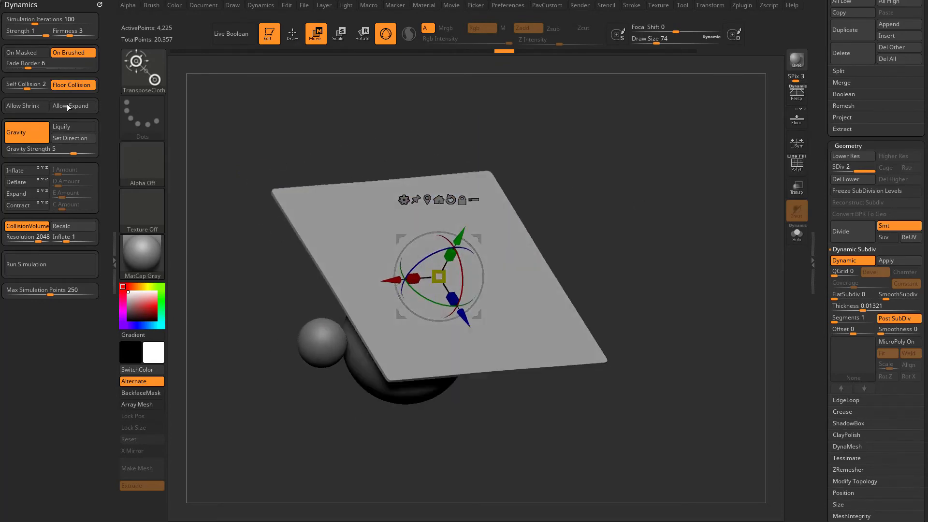
{"action": "left_click_drag", "start_coordinate": [599, 196], "coordinate": [566, 212]}
{"action": "left_click_drag", "start_coordinate": [433, 259], "coordinate": [475, 241]}
{"action": "left_click", "coordinate": [796, 165]}
Try scaling the enlarged cloth uniformly with Allow Expand on, and undo that scaling
{"action": "left_click_drag", "start_coordinate": [599, 225], "coordinate": [538, 229]}
{"action": "left_click_drag", "start_coordinate": [438, 257], "coordinate": [413, 271]}
{"action": "key", "text": "ctrl+z"}
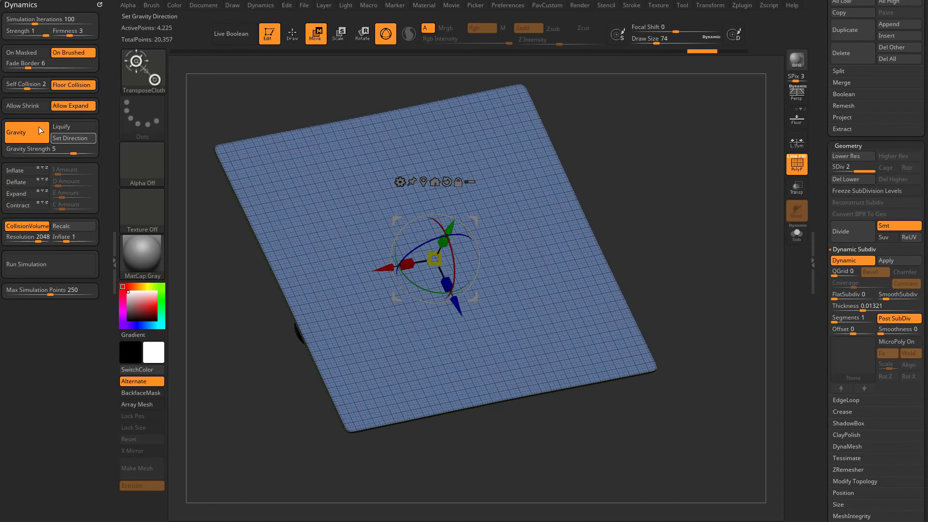
Switch from Allow Expand to Allow Shrink and scale the enlarged cloth inward with the gizmo
{"action": "left_click", "coordinate": [23, 105]}
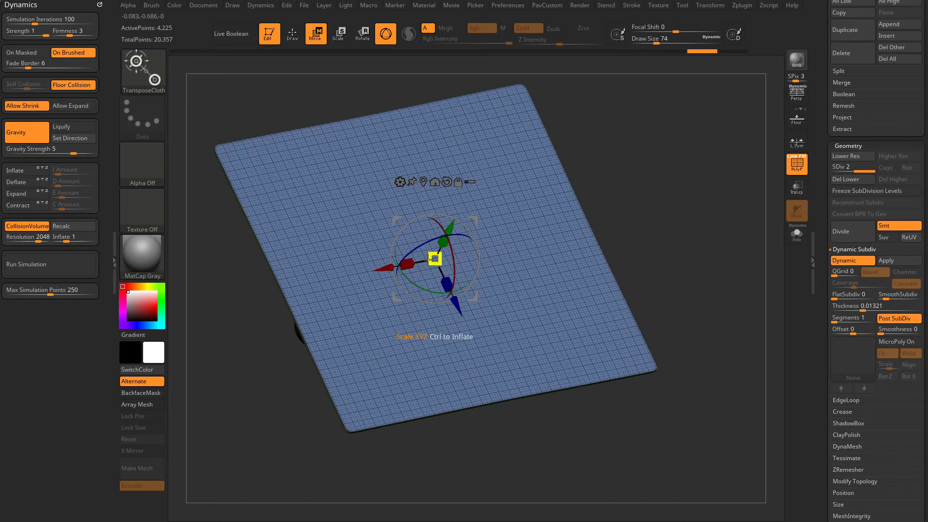
{"action": "left_click_drag", "start_coordinate": [406, 264], "coordinate": [450, 227]}
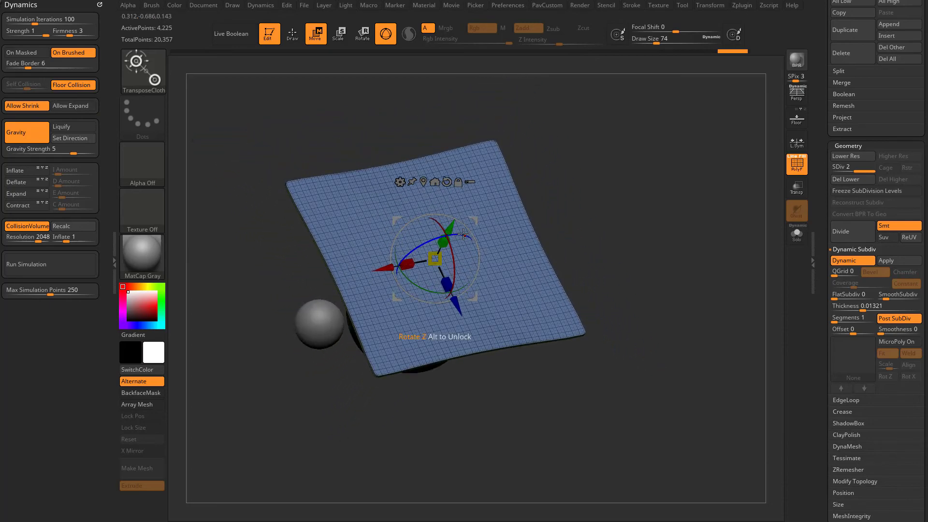
Undo the inward scaling and enlarge the cloth uniformly with Allow Expand on instead of Allow Shrink
{"action": "key", "text": "ctrl+z"}
{"action": "left_click", "coordinate": [95, 106]}
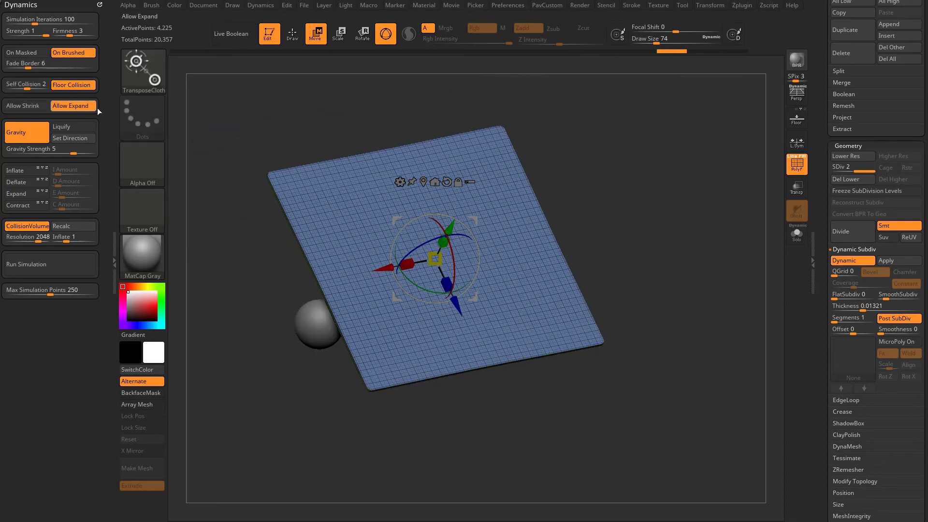
{"action": "left_click_drag", "start_coordinate": [436, 259], "coordinate": [393, 169]}
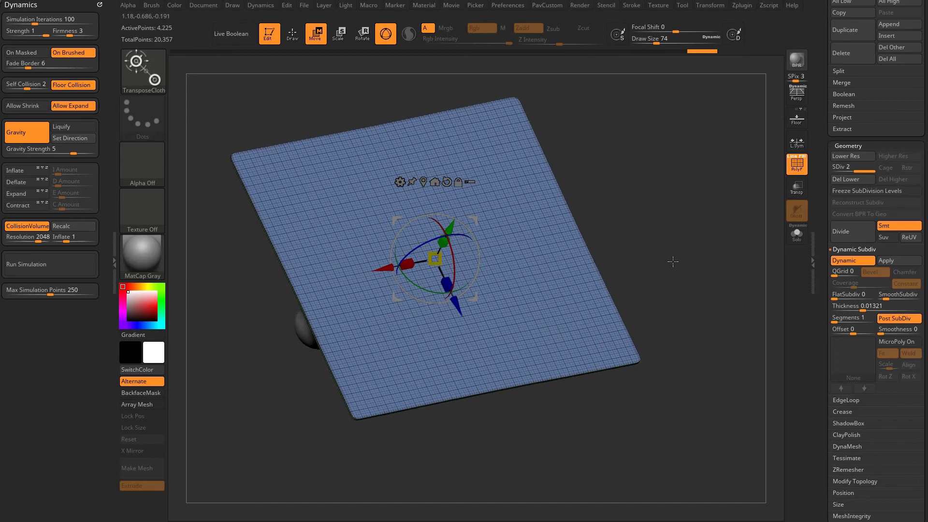
{"action": "left_click_drag", "start_coordinate": [434, 261], "coordinate": [433, 259]}
{"action": "mouse_move", "coordinate": [633, 266]}
{"action": "left_mouse_down"}
{"action": "mouse_move", "coordinate": [644, 242]}
{"action": "mouse_move", "coordinate": [645, 264]}
{"action": "left_mouse_up"}
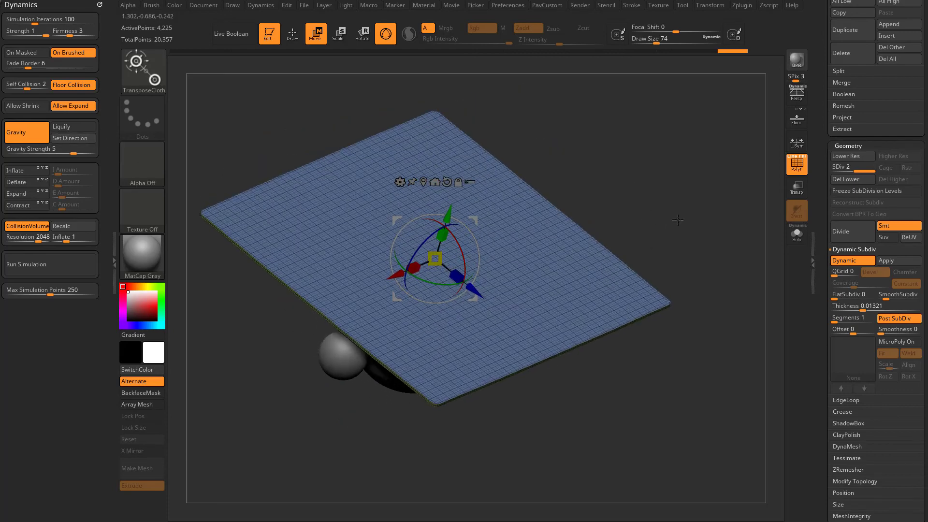
{"action": "mouse_move", "coordinate": [677, 227]}
{"action": "left_mouse_down"}
{"action": "mouse_move", "coordinate": [688, 226]}
{"action": "mouse_move", "coordinate": [673, 218]}
{"action": "left_mouse_up"}
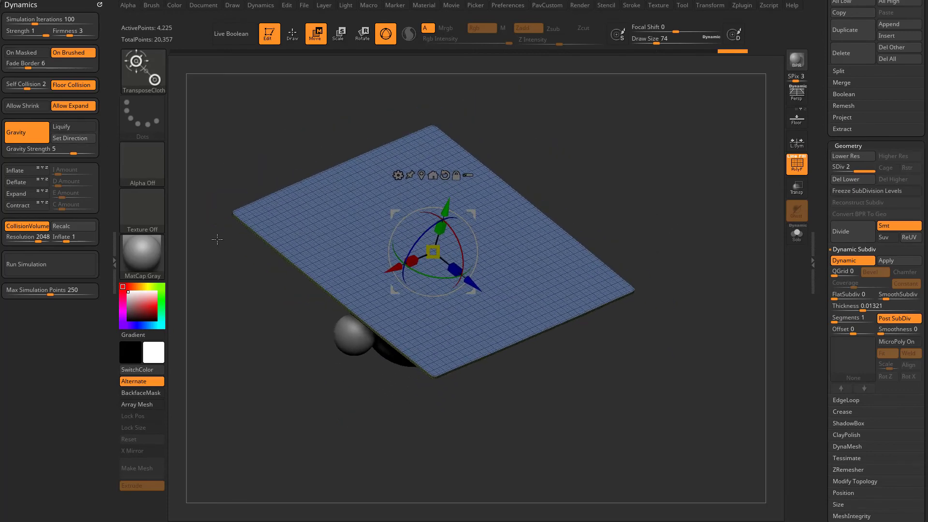
{"action": "mouse_move", "coordinate": [697, 249]}
{"action": "left_mouse_down"}
{"action": "mouse_move", "coordinate": [705, 246]}
{"action": "mouse_move", "coordinate": [679, 248]}
{"action": "left_mouse_up"}
Turn off Allow Expand and try scaling the cloth uniformly with both Allow Shrink and Allow Expand disabled
{"action": "left_click", "coordinate": [69, 108]}
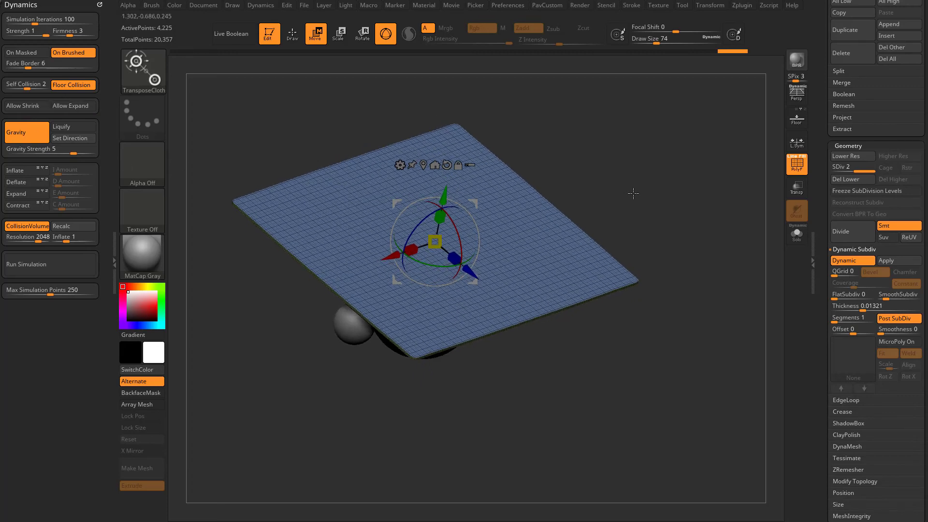
{"action": "left_click_drag", "start_coordinate": [634, 193], "coordinate": [563, 212]}
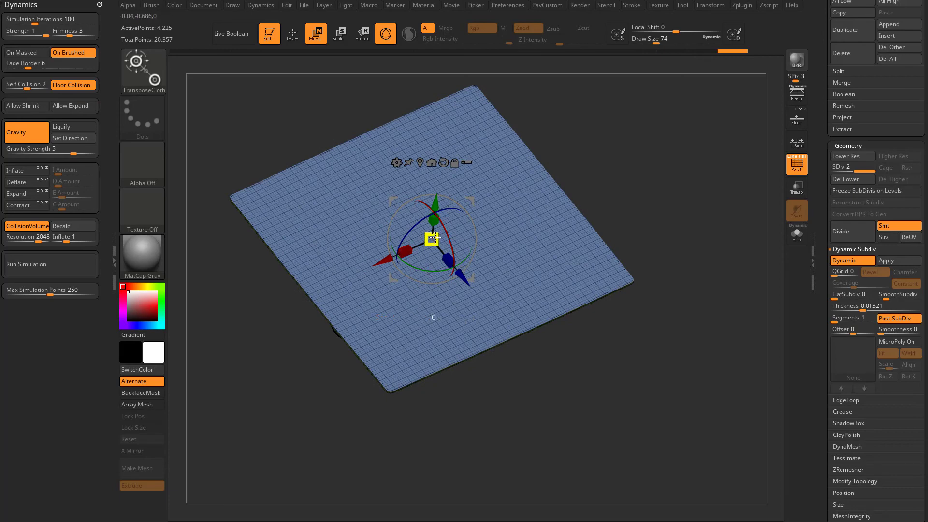
{"action": "left_click_drag", "start_coordinate": [433, 238], "coordinate": [561, 167]}
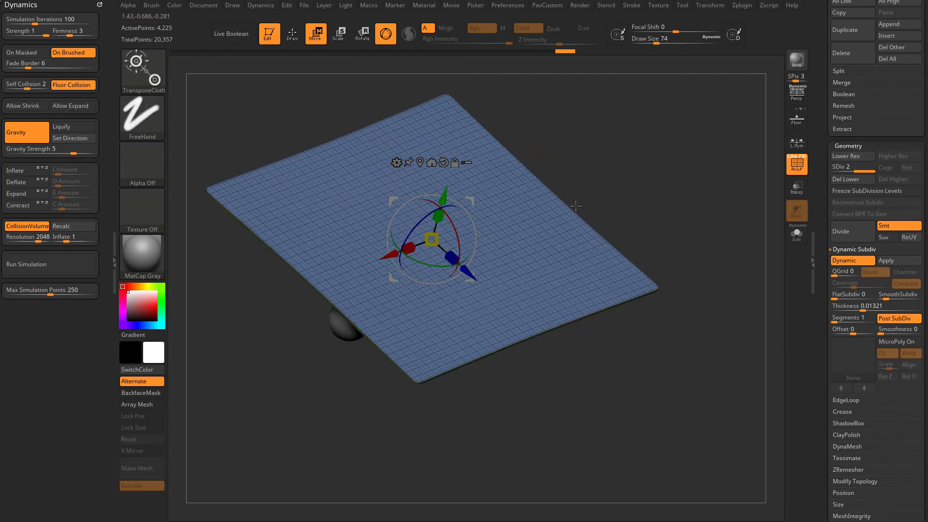
{"action": "left_click_drag", "start_coordinate": [432, 239], "coordinate": [396, 245]}
Try scaling the cloth inward with Allow Shrink on, undo that scaling, and turn Allow Shrink off again
{"action": "left_click", "coordinate": [41, 105]}
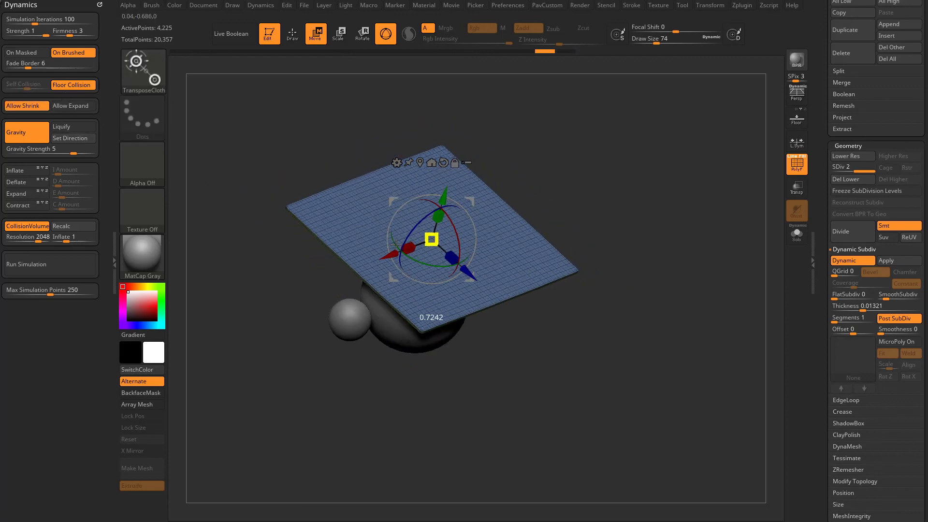
{"action": "key", "text": "ctrl+z"}
{"action": "left_click", "coordinate": [42, 107]}
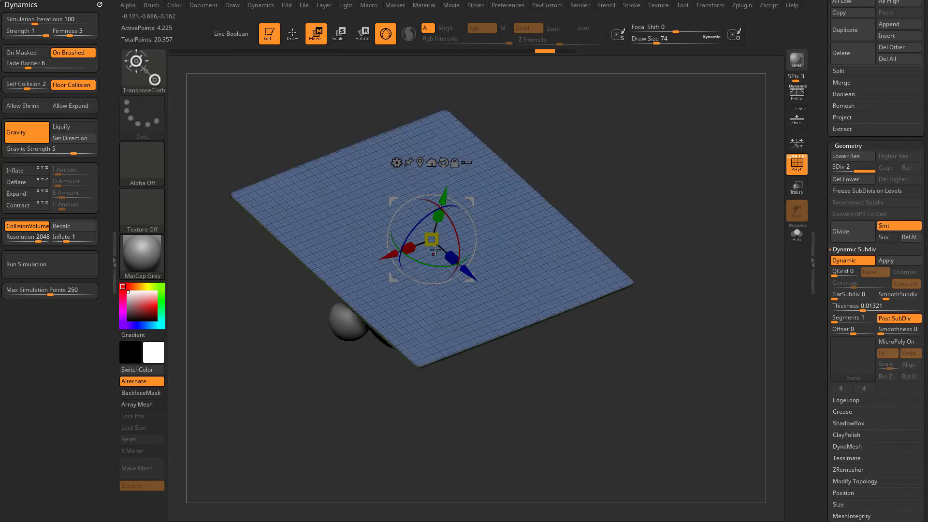
Scale the cloth inward uniformly with Allow Shrink and Allow Expand both off to form folds, and hide the polyframe
{"action": "left_click_drag", "start_coordinate": [434, 235], "coordinate": [428, 238]}
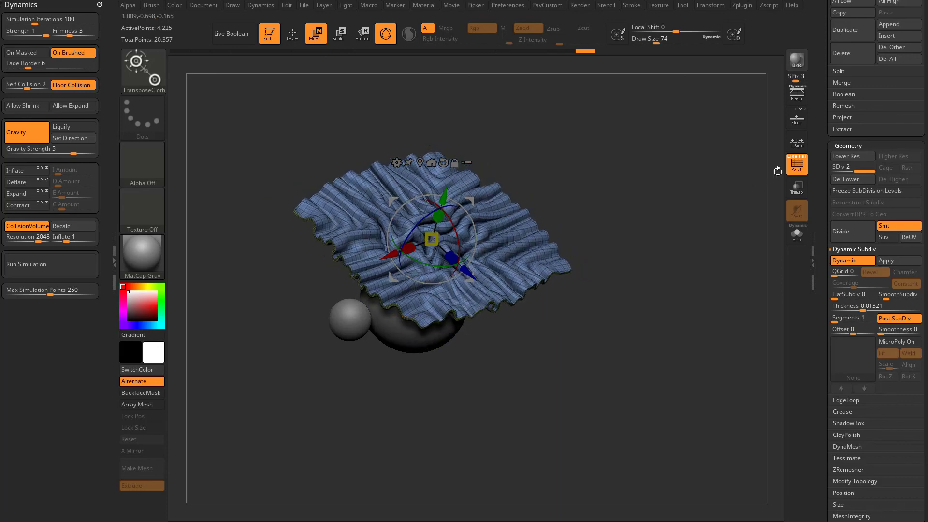
{"action": "key", "text": "shift+f"}
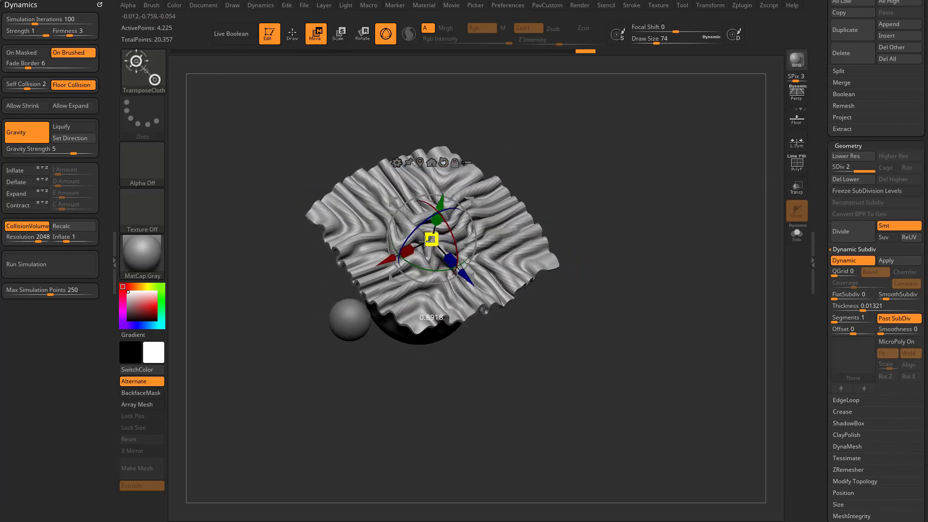